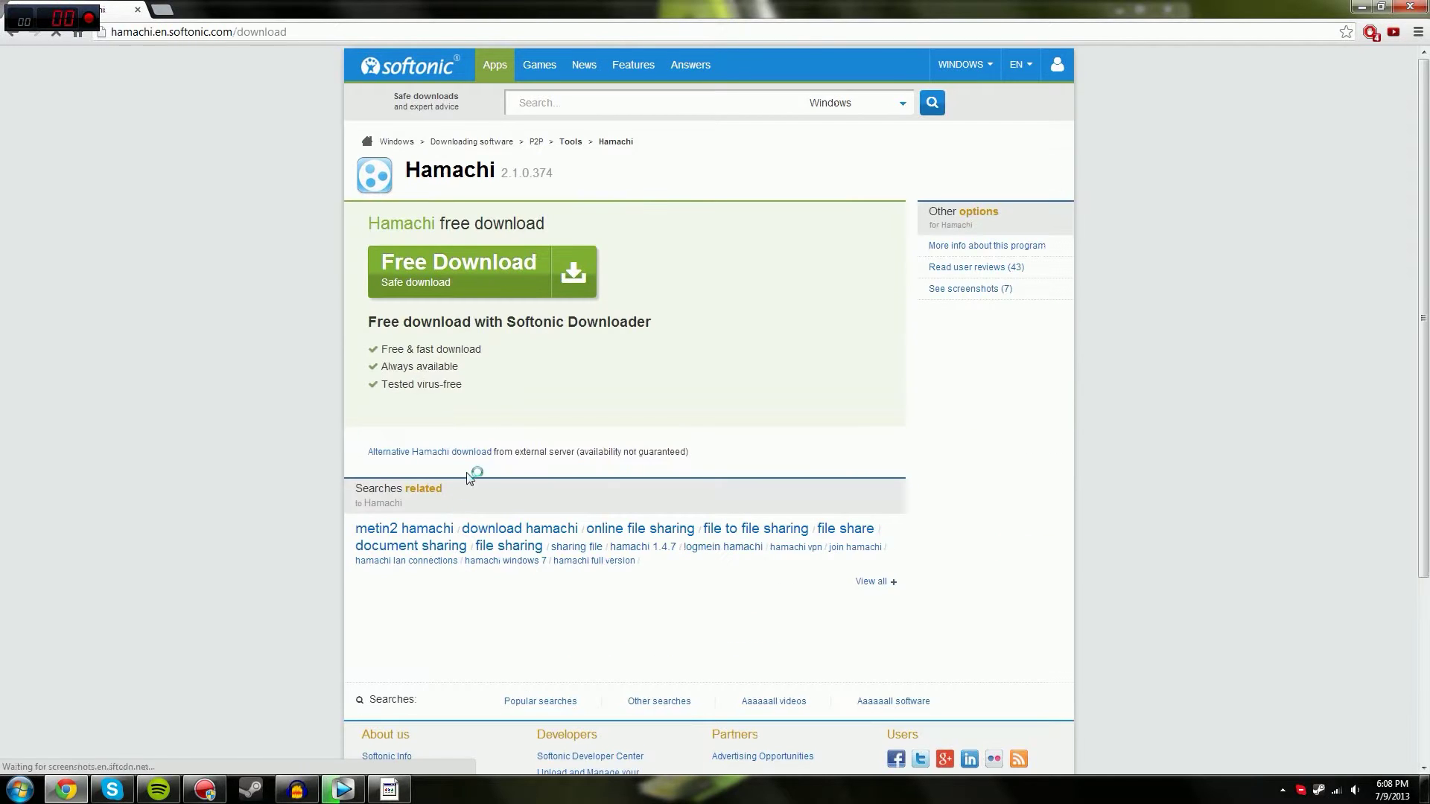
Start the Hamachi download on Softonic, then cancel saving the SoftonicDownloader installer
click(500, 290)
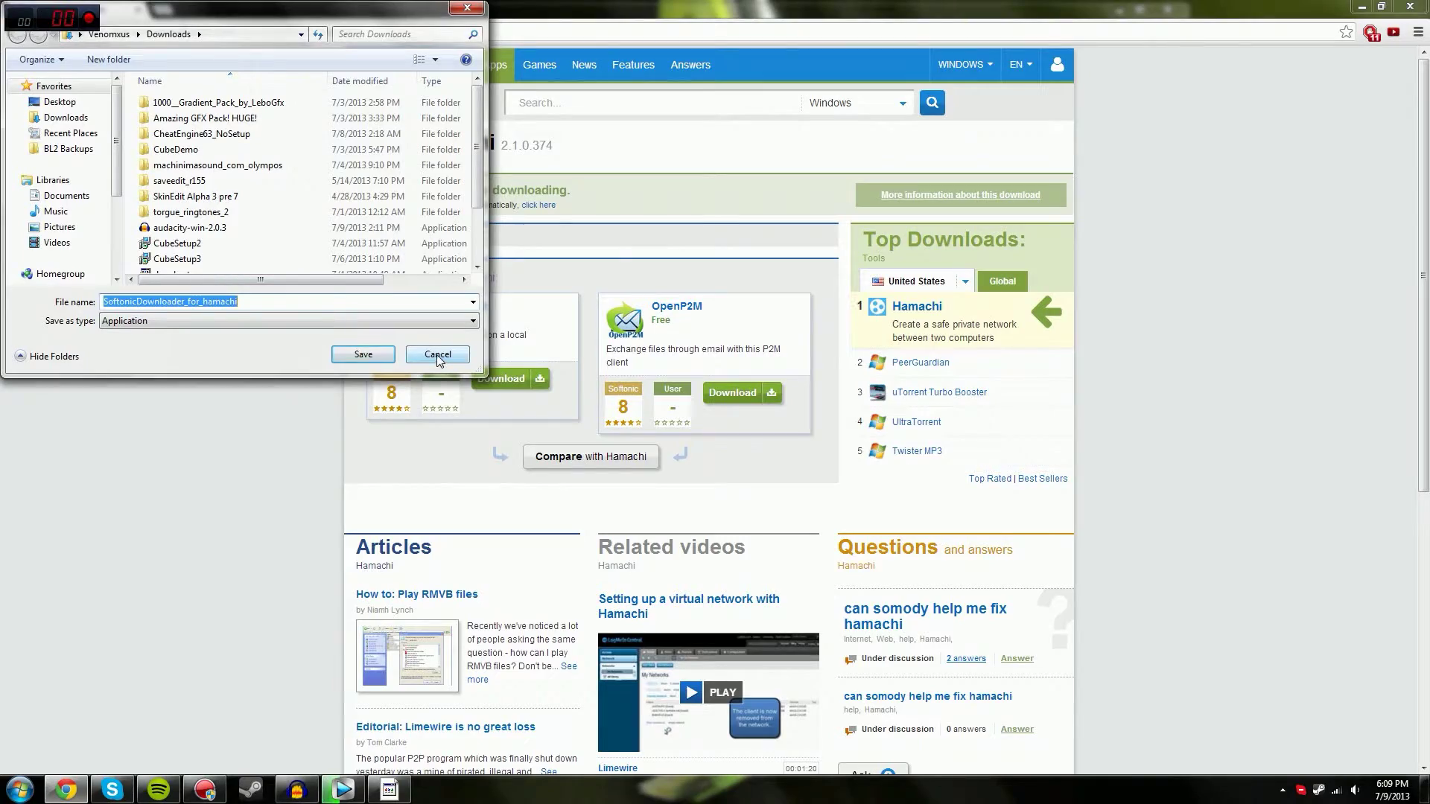
click(438, 354)
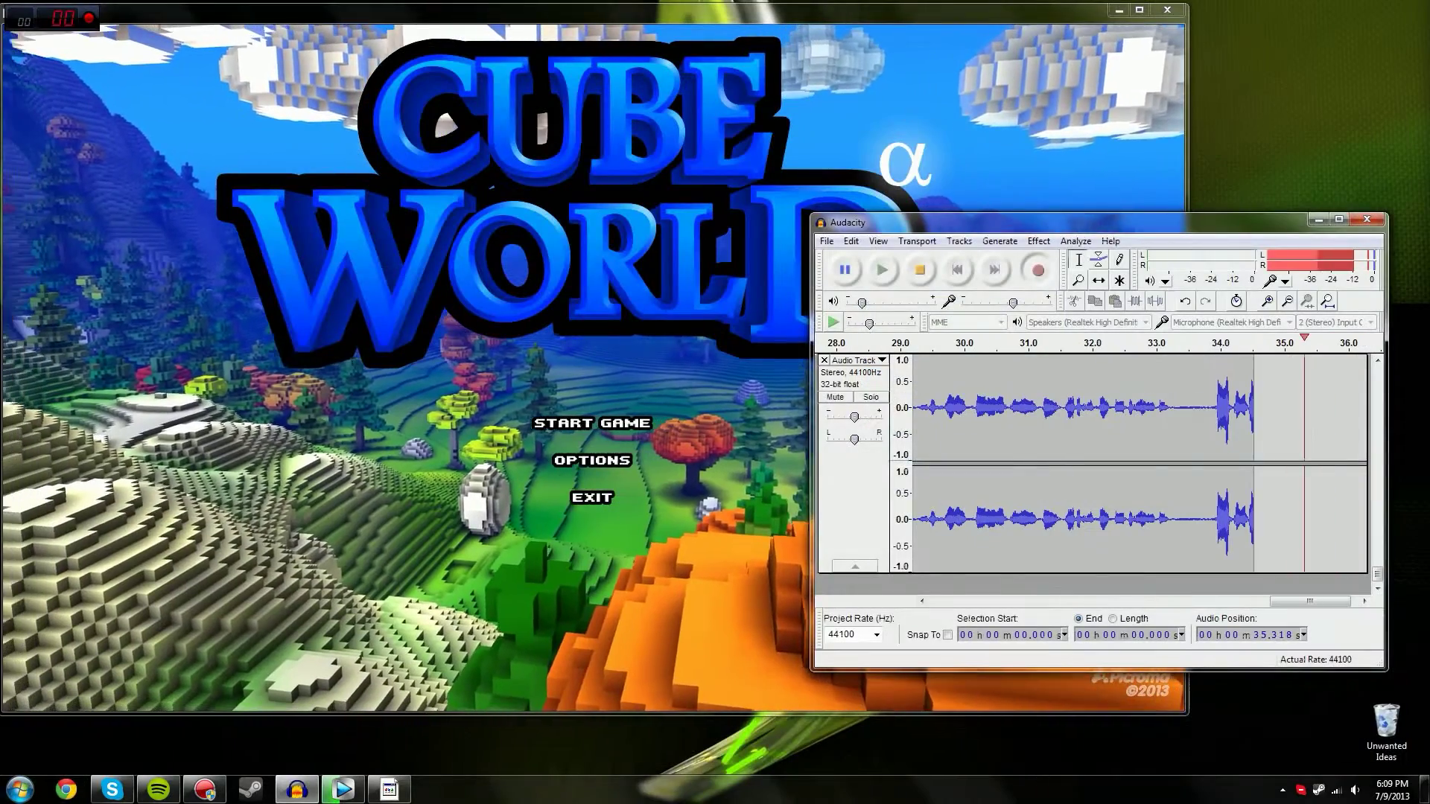
Launch LogMeIn Hamachi beside the Cube World title screen, minimise Audacity, and power Hamachi on
click(20, 789)
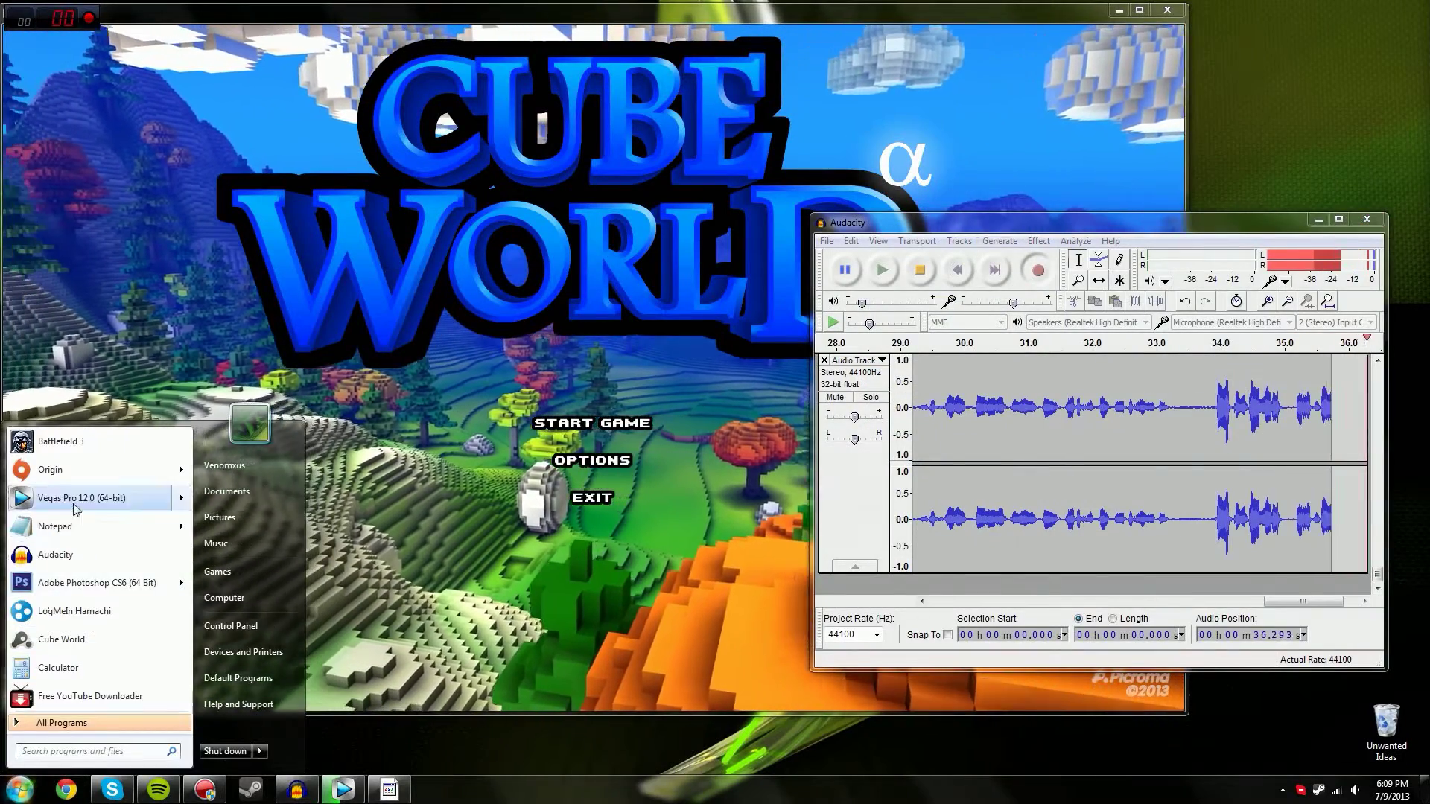
click(75, 610)
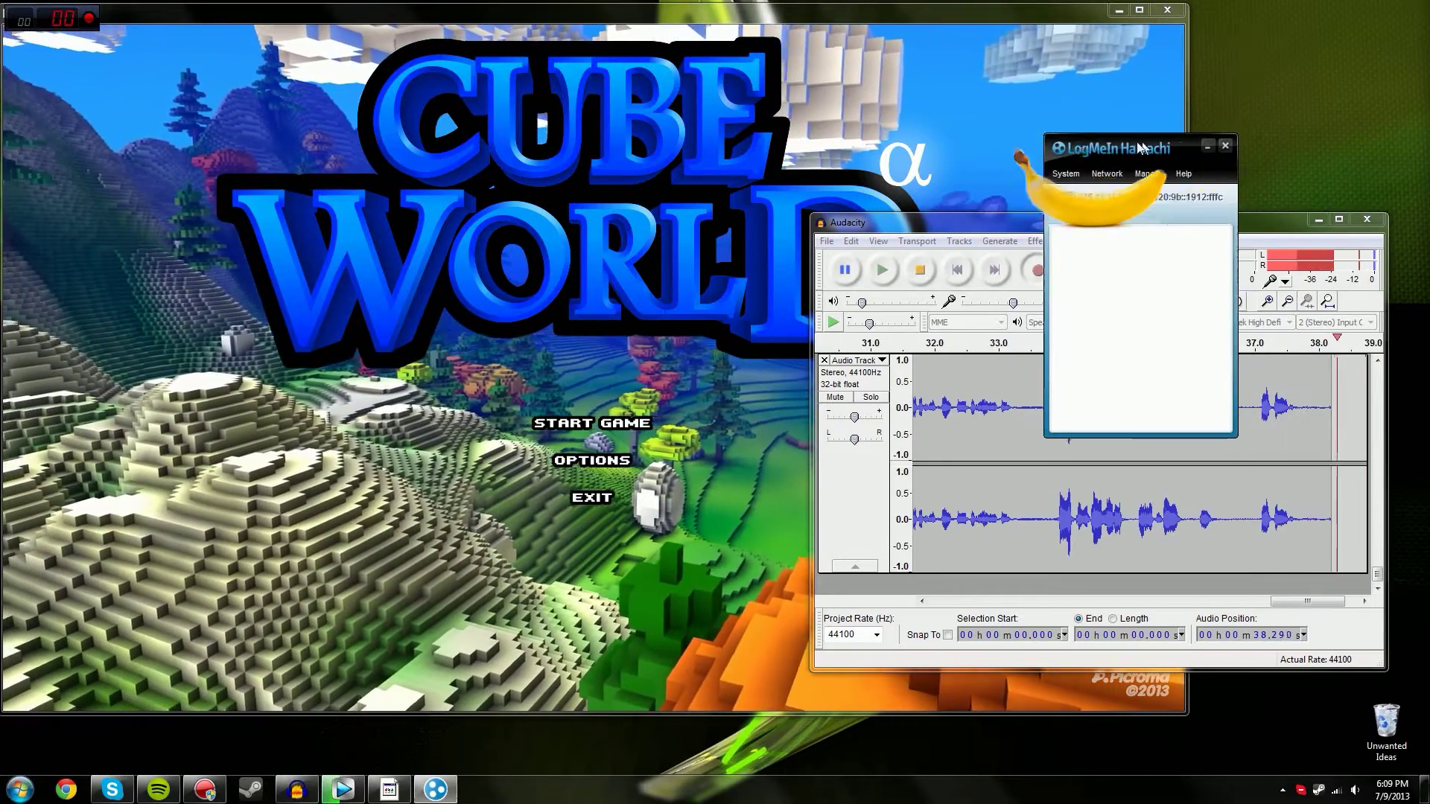
drag(1139, 146, 1091, 150)
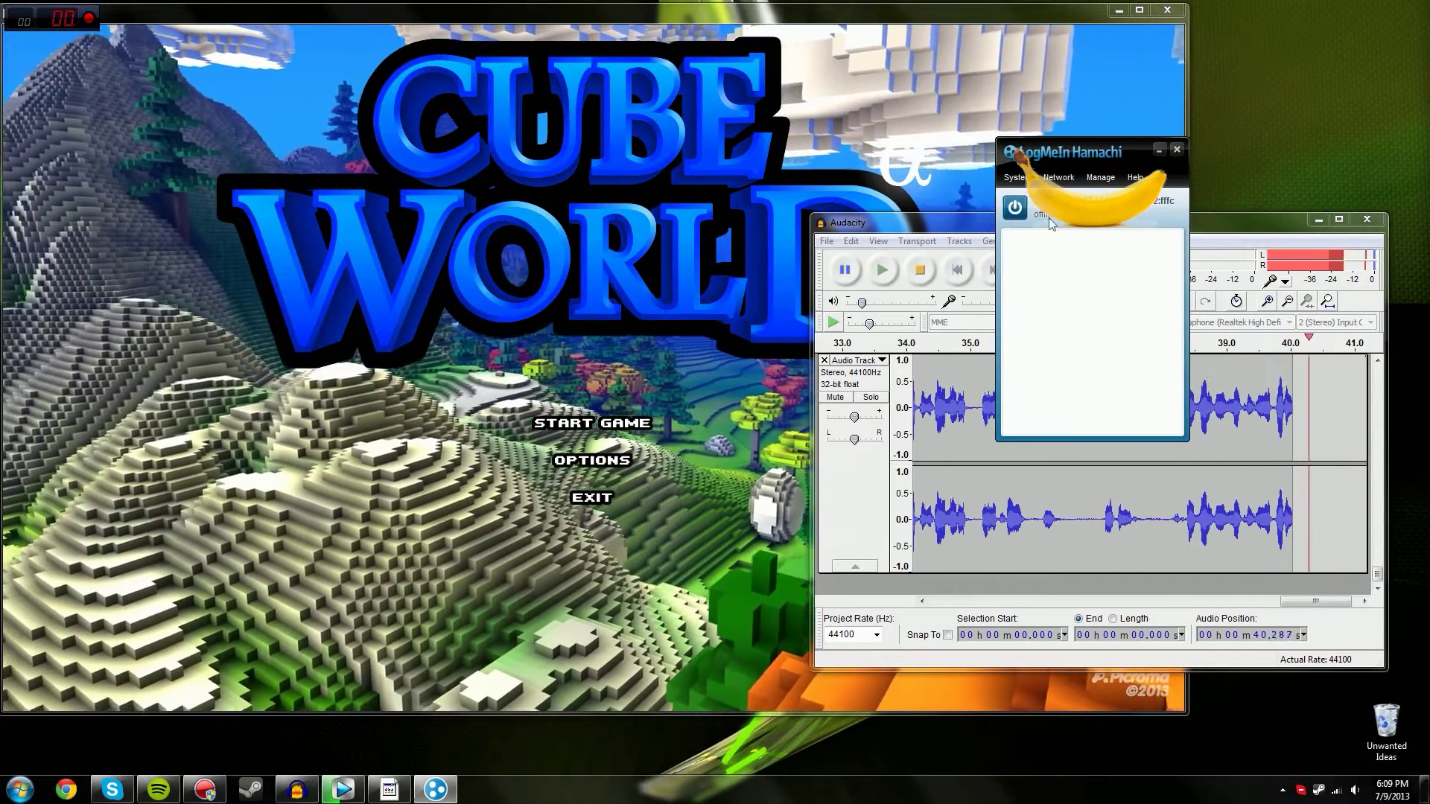
click(1318, 219)
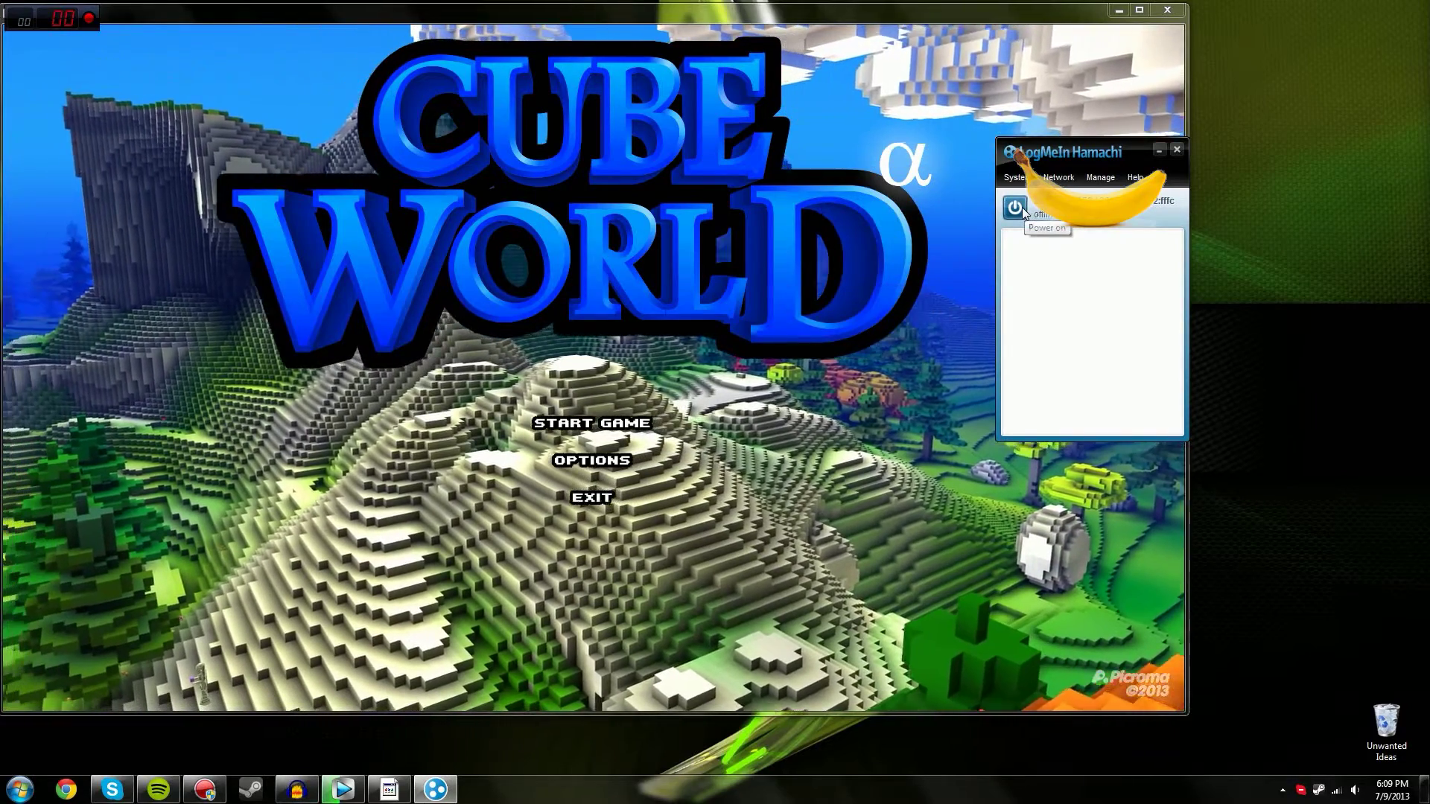
click(1021, 207)
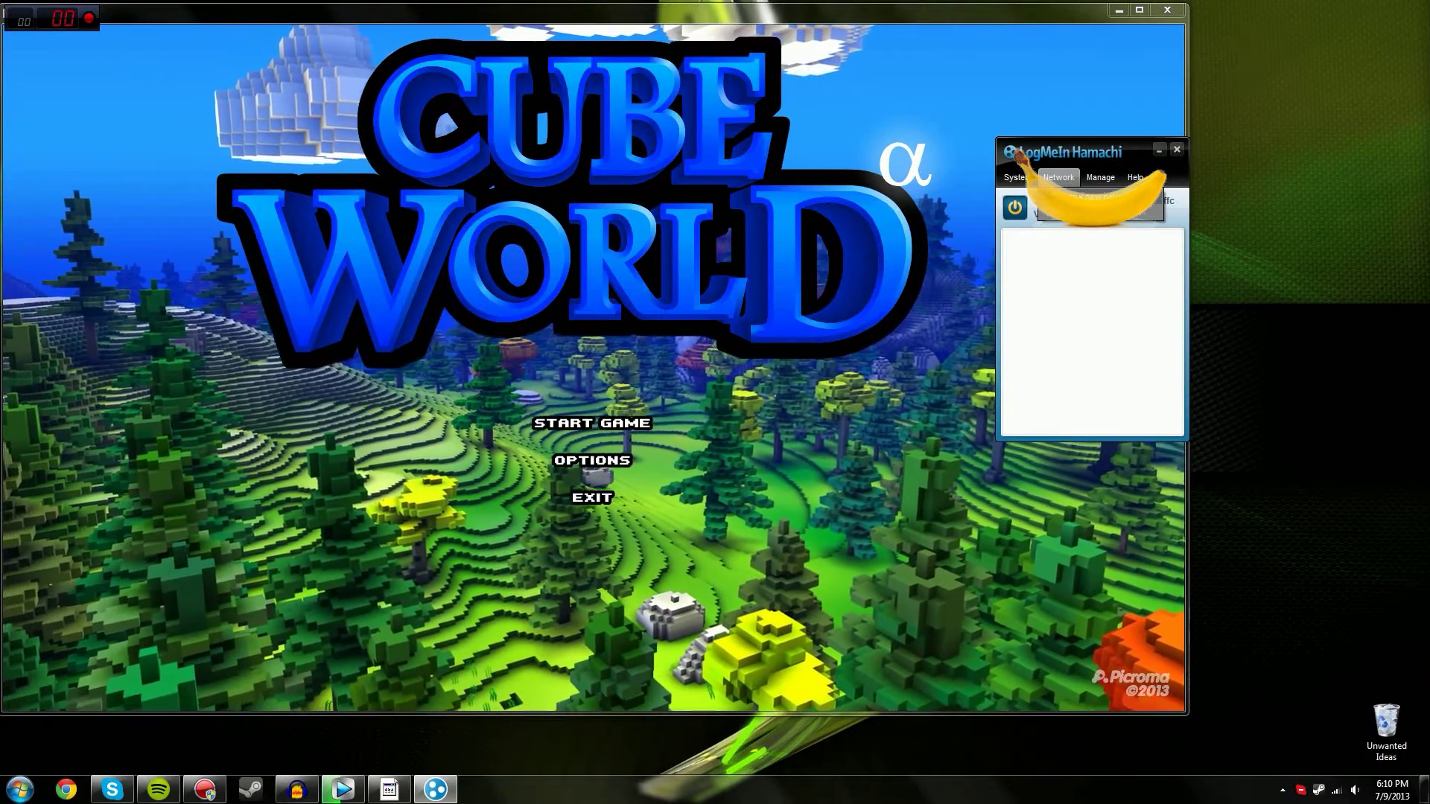
Create the Hamachi network 'cubeworldadventurez', changing the ID from the taken 'cubeworldadventures'
click(1095, 197)
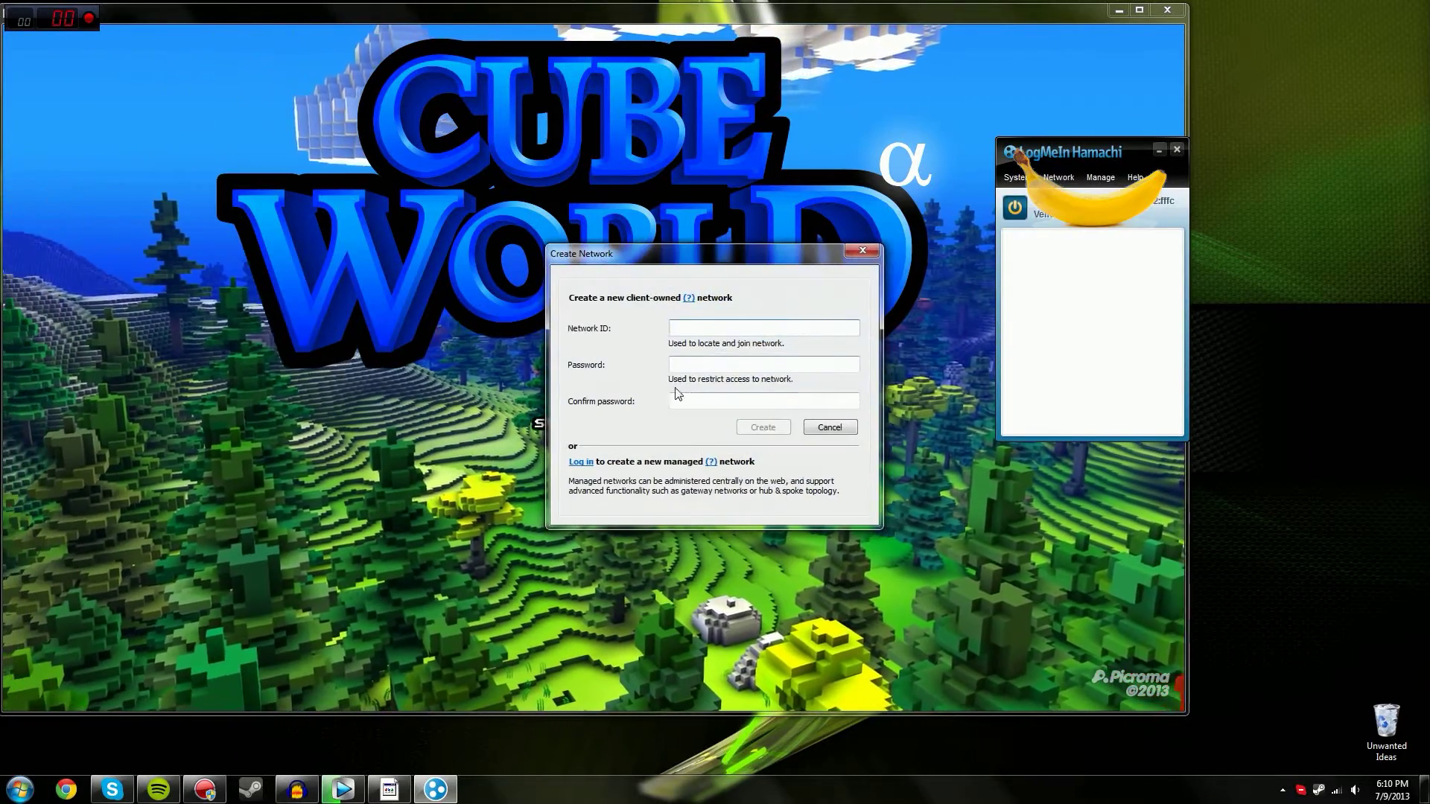
text(cubewor)
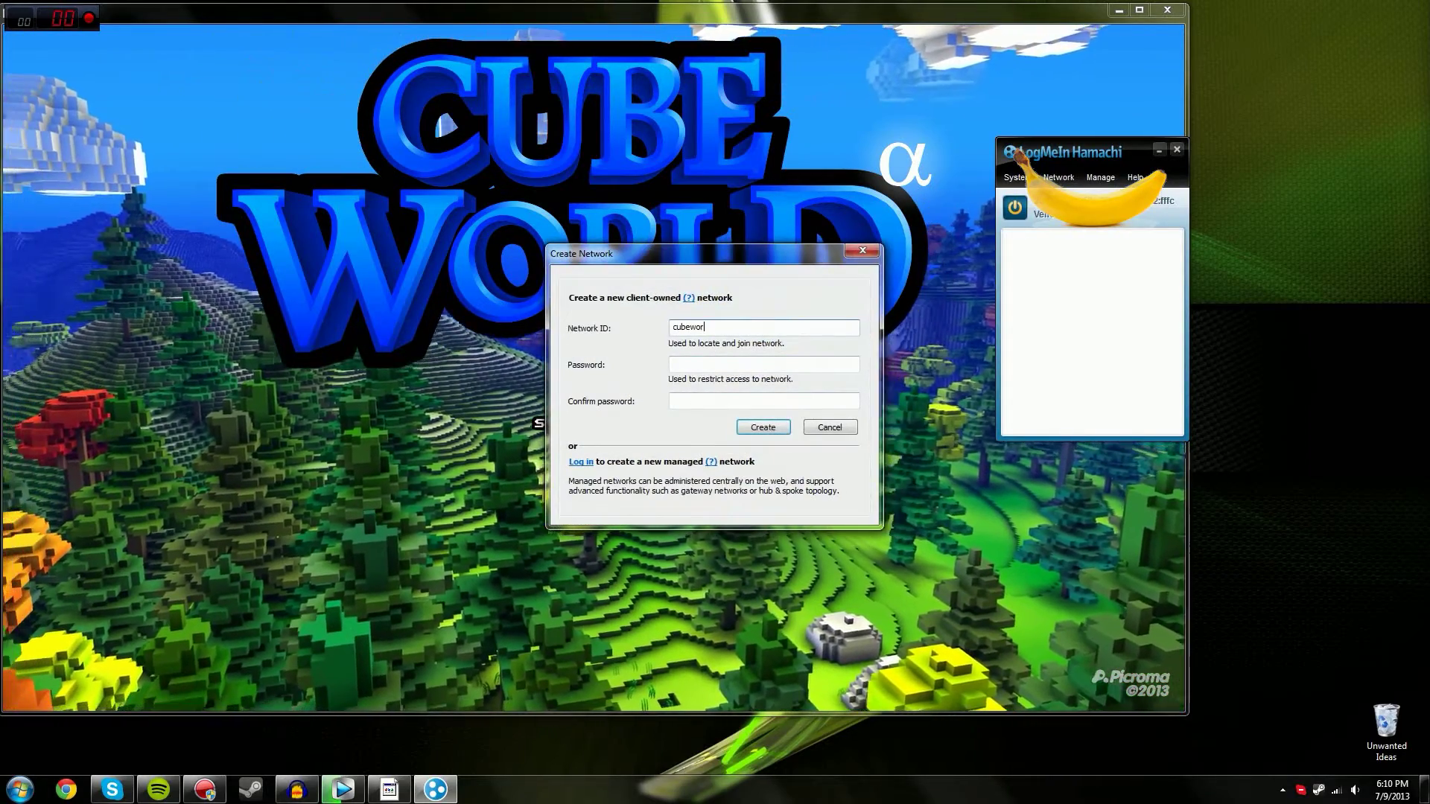
text(ldadventures)
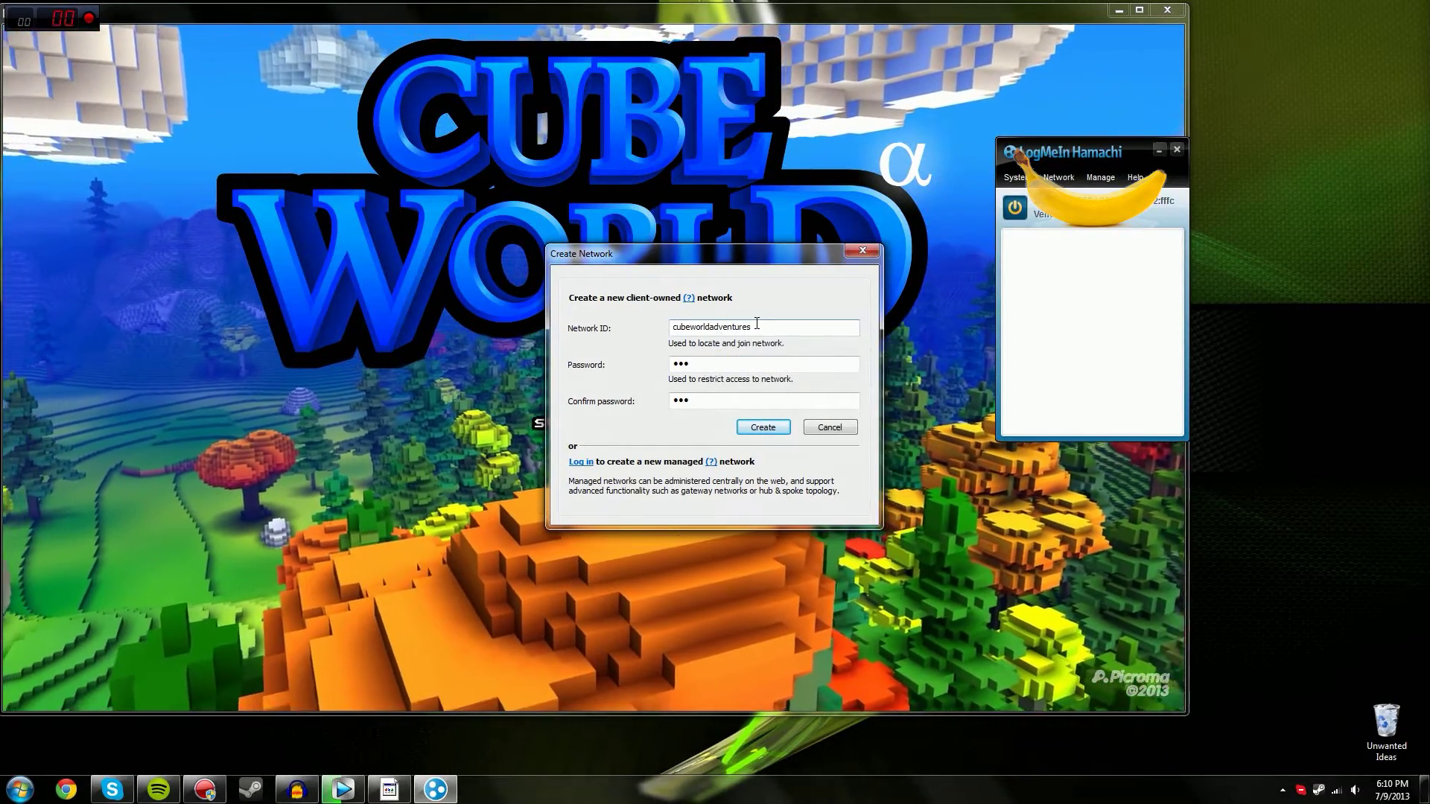
key(BackSpace)
text(z)
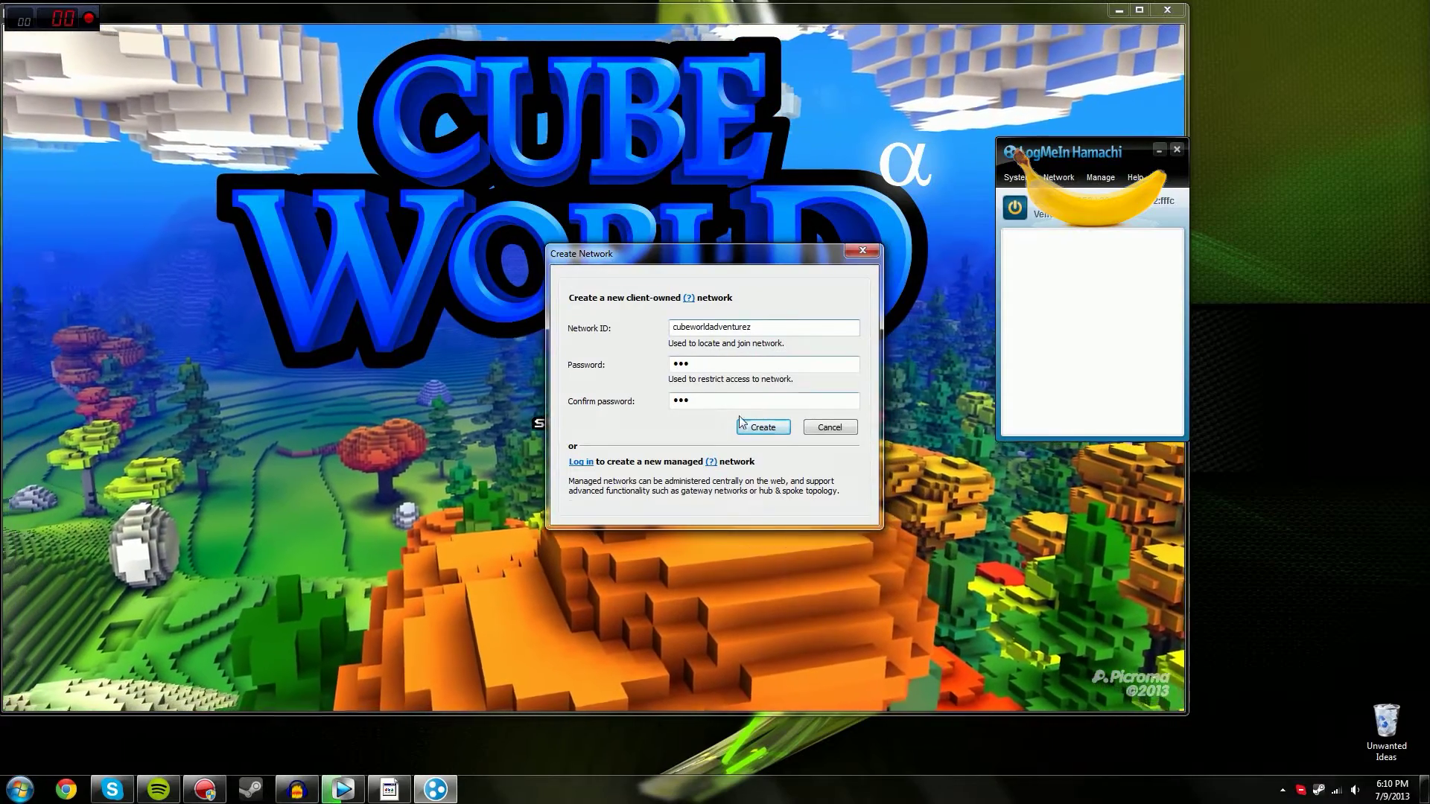
click(763, 427)
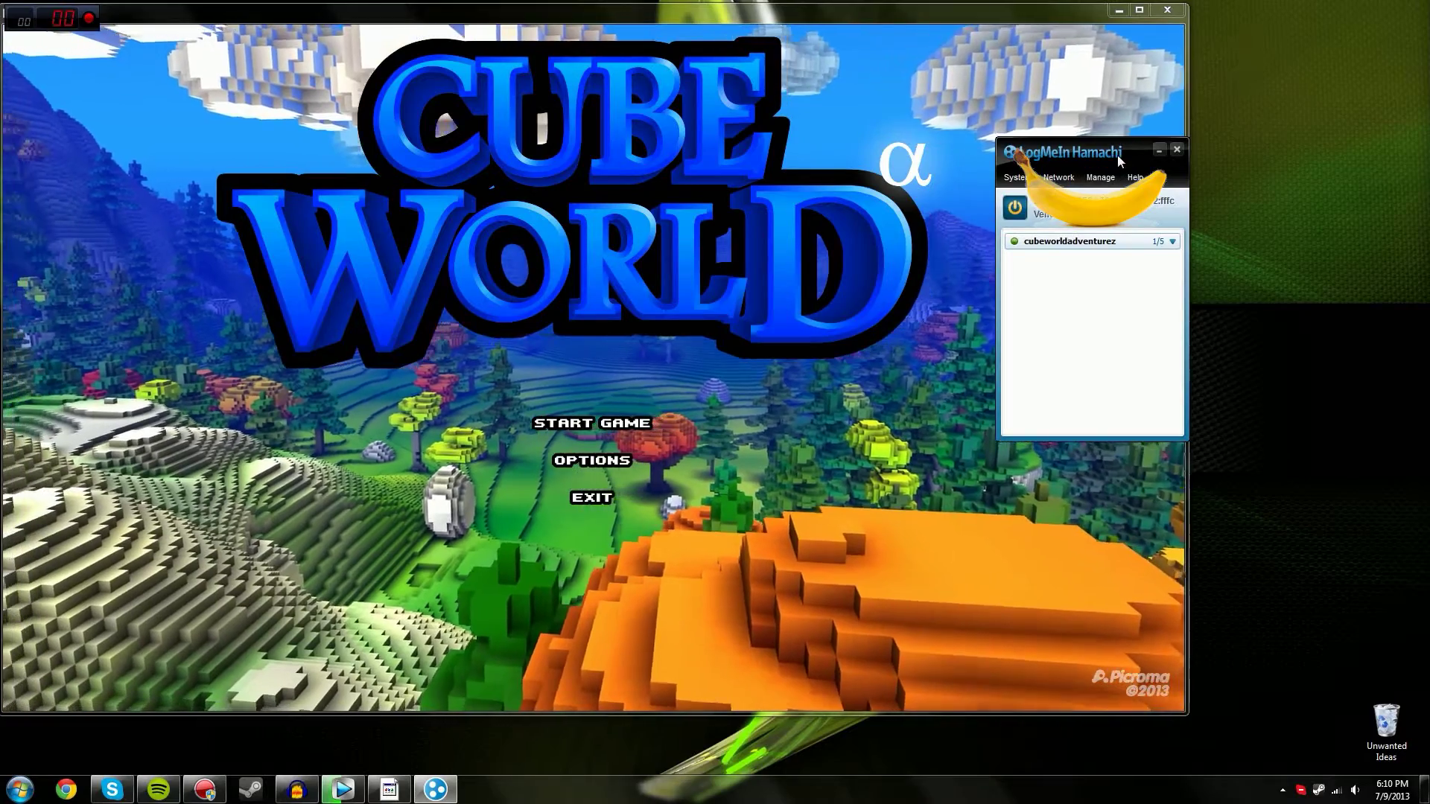
Browse in Windows Explorer to C:\Program Files (x86)\Cube World
drag(1119, 161, 1336, 130)
key(super)
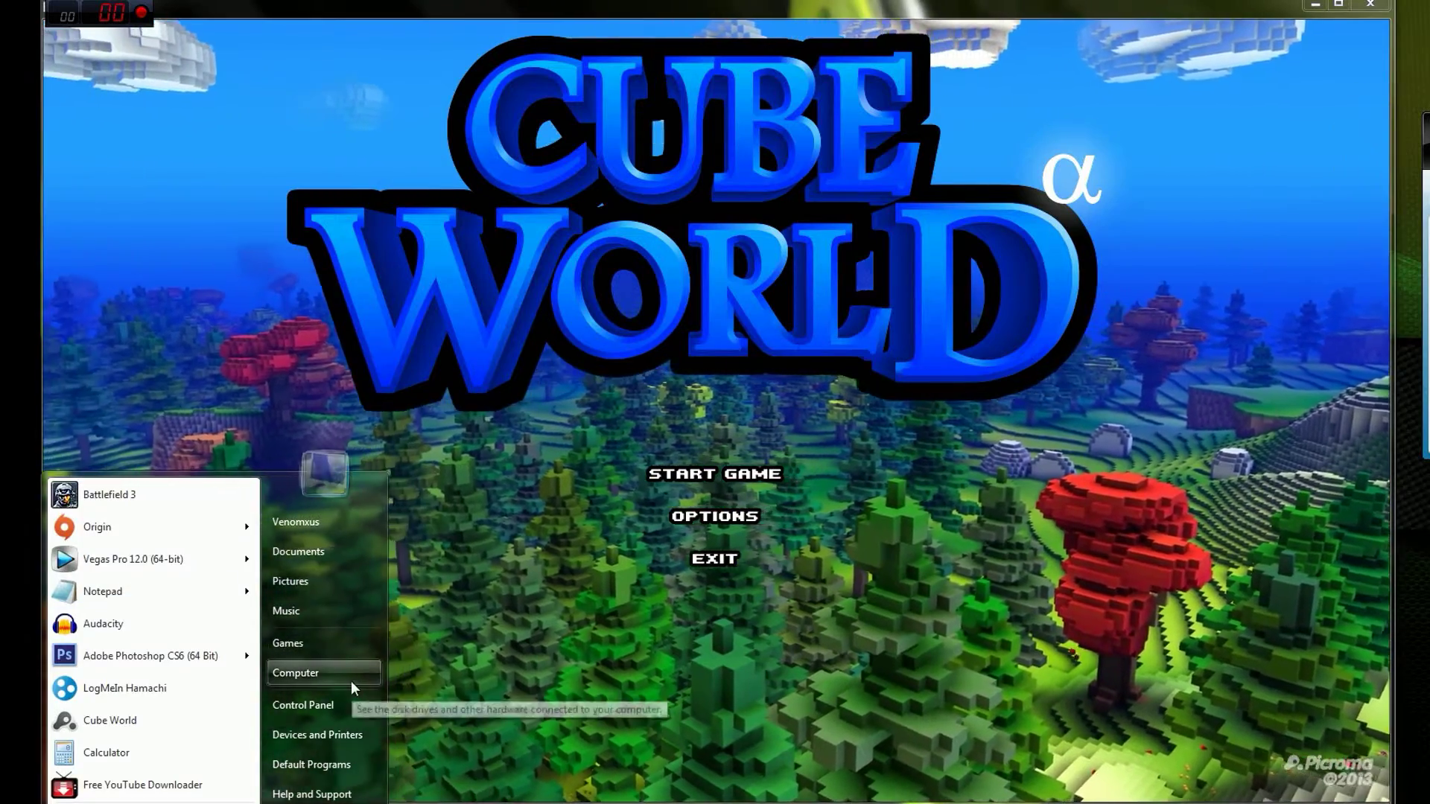
click(351, 679)
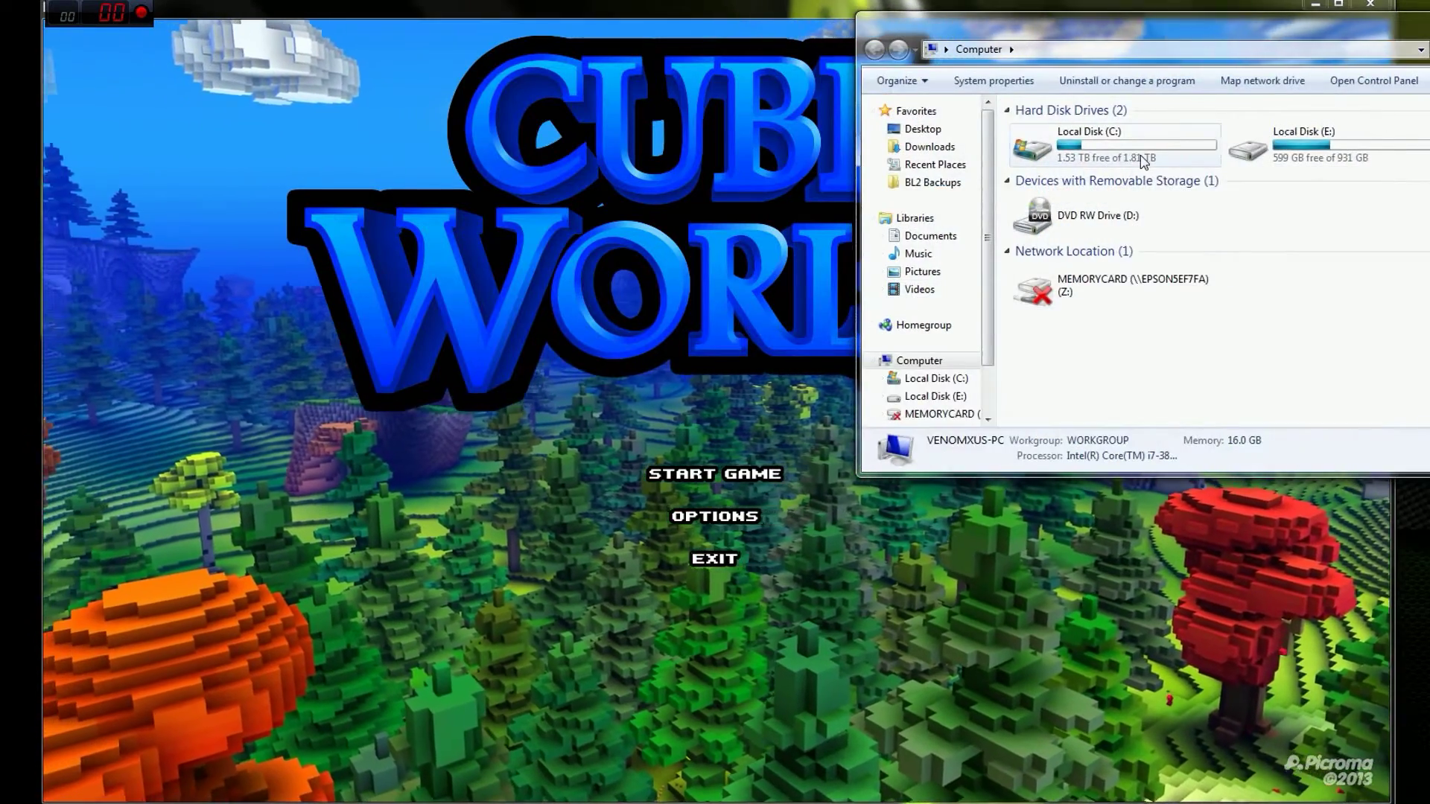
double_click(1143, 162)
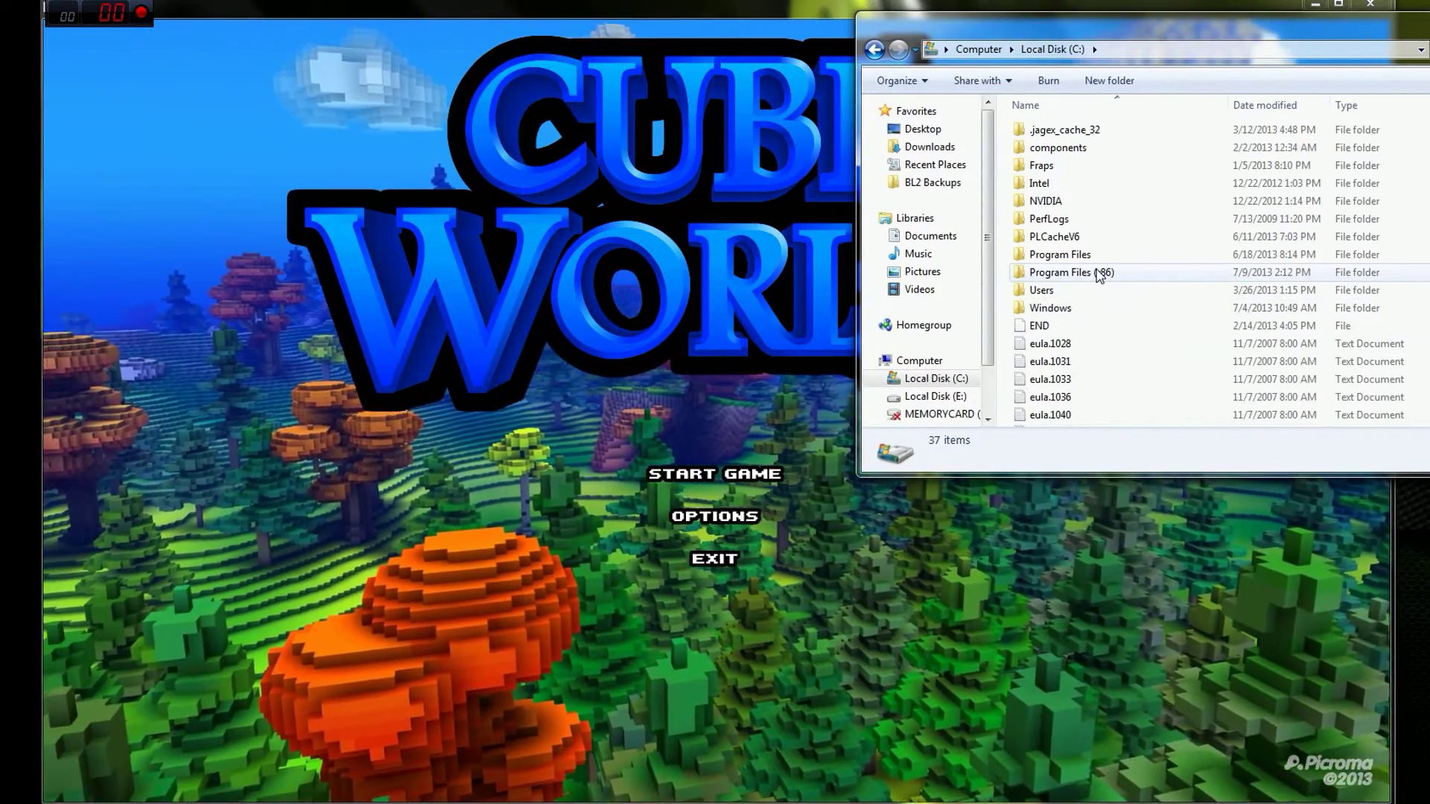
double_click(1098, 274)
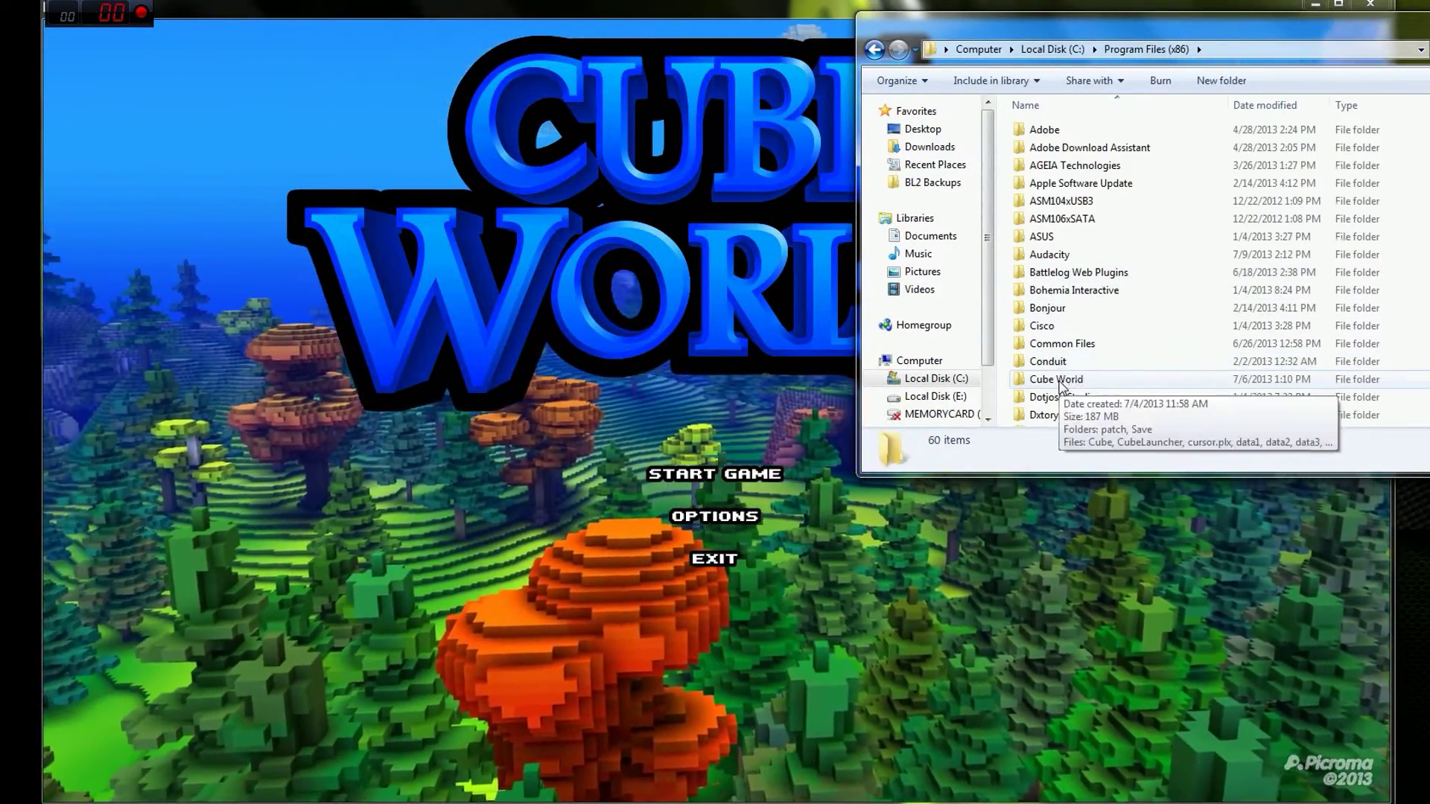
key(BackSpace)
double_click(1091, 257)
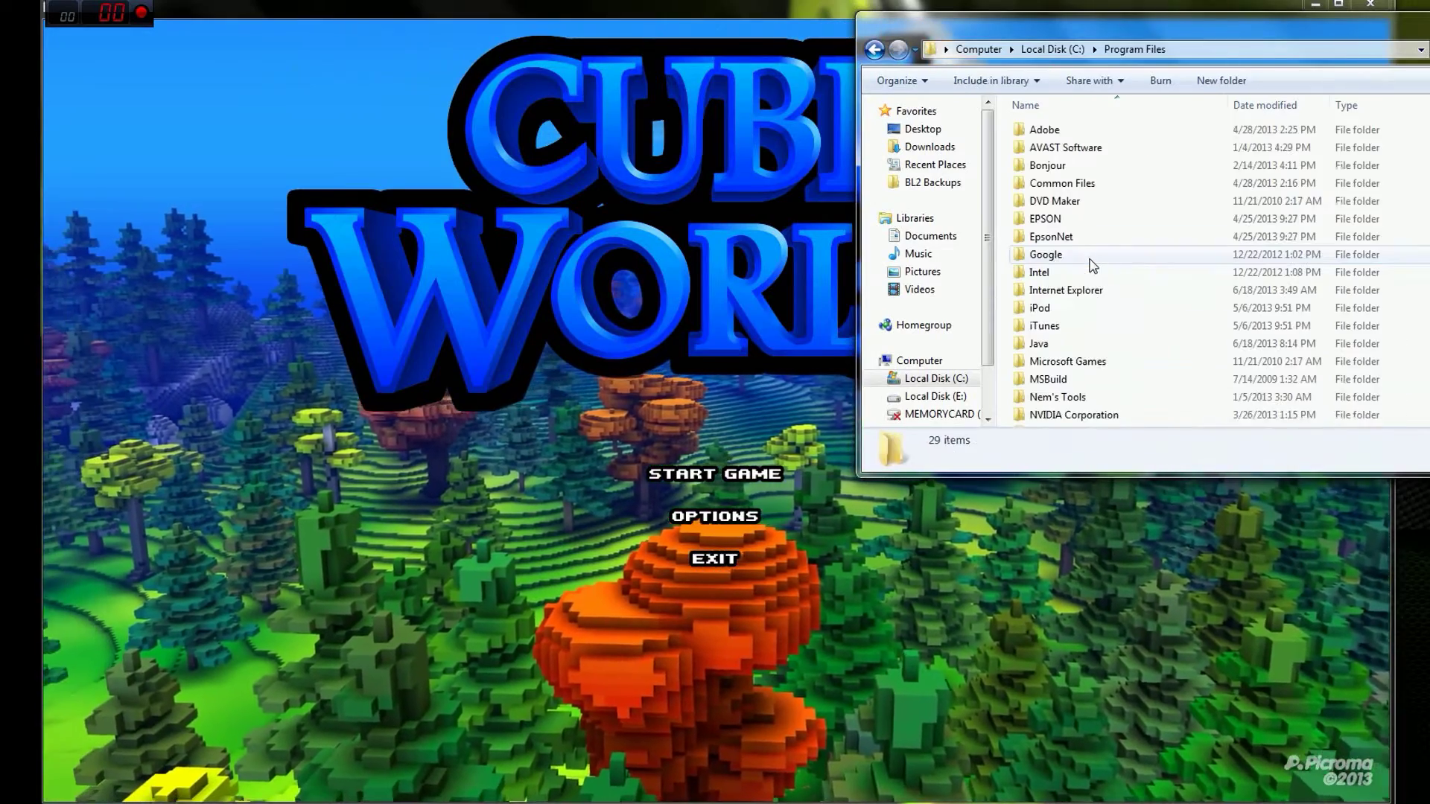
key(BackSpace)
double_click(1094, 274)
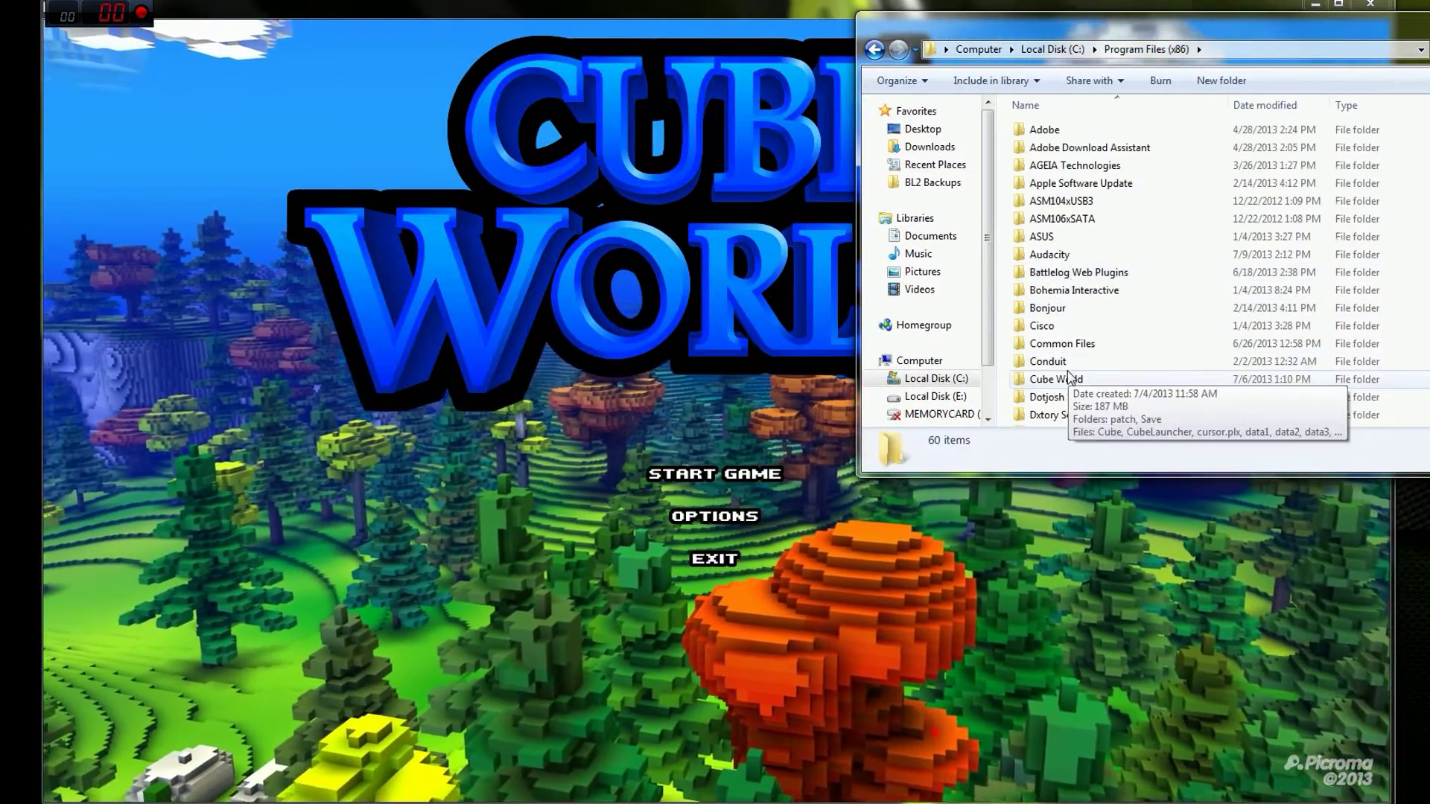
double_click(1069, 377)
Run the Cube World Server application and bring the game window back to front
click(1072, 305)
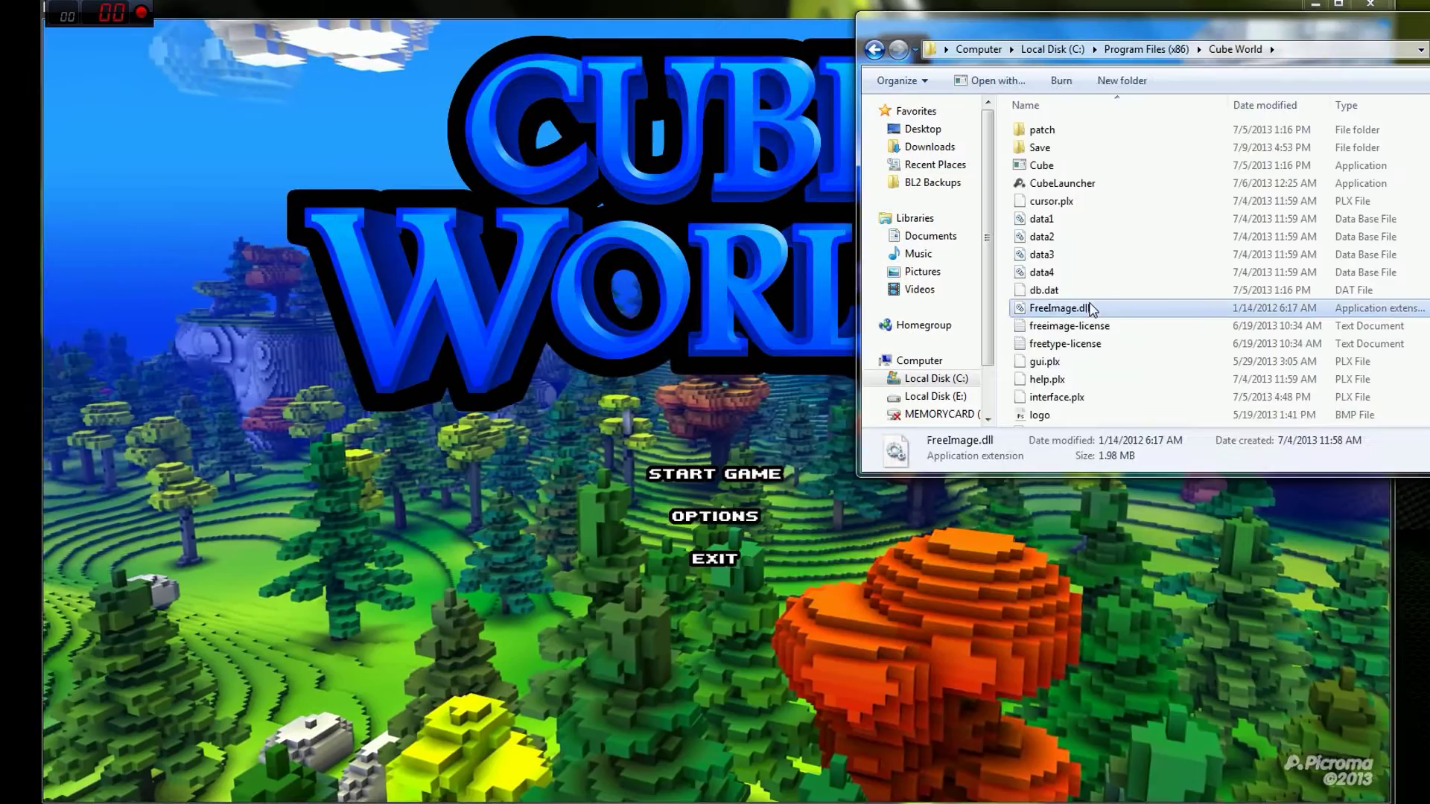
scroll(1073, 344, down, 2)
scroll(1073, 344, down, 1)
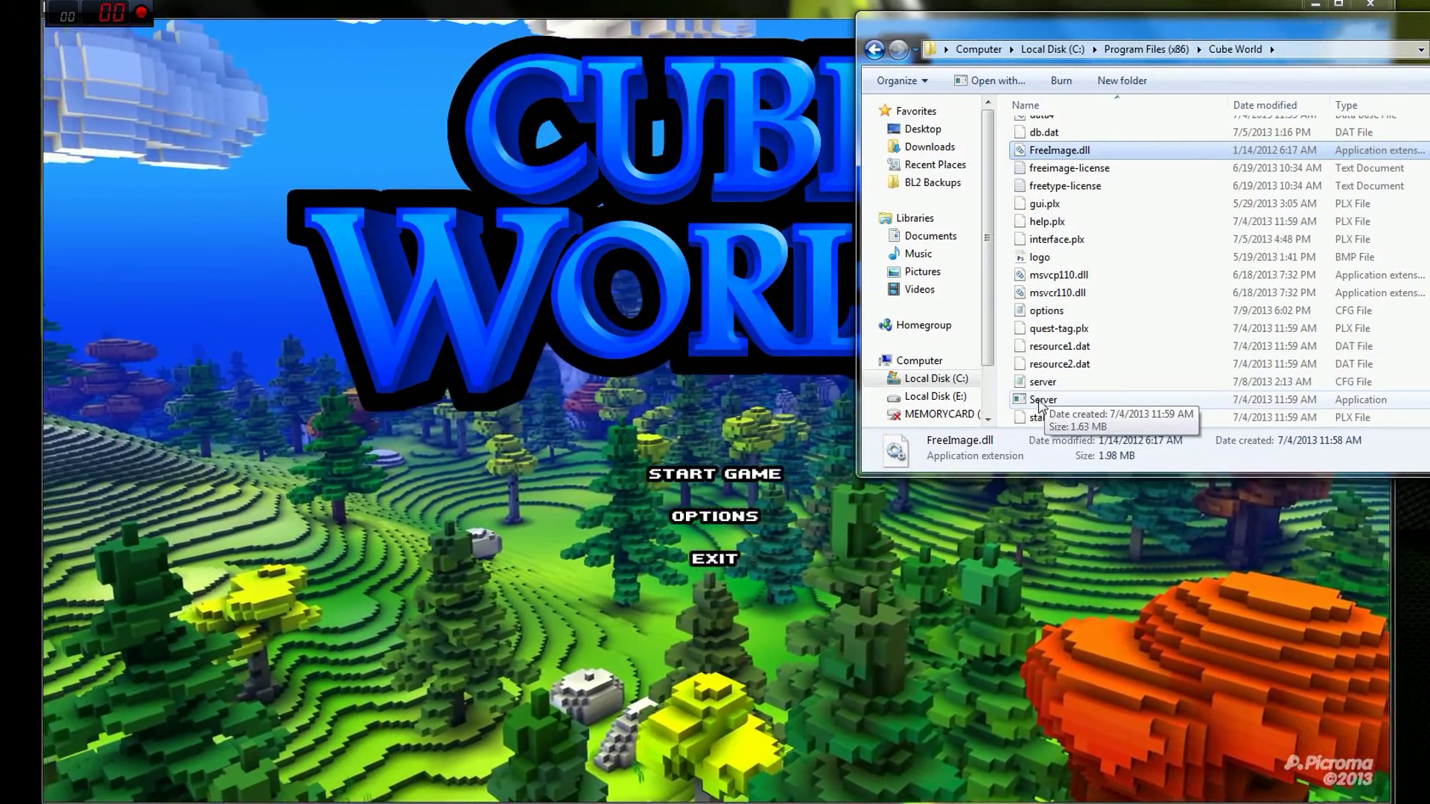
click(1042, 401)
double_click(1042, 400)
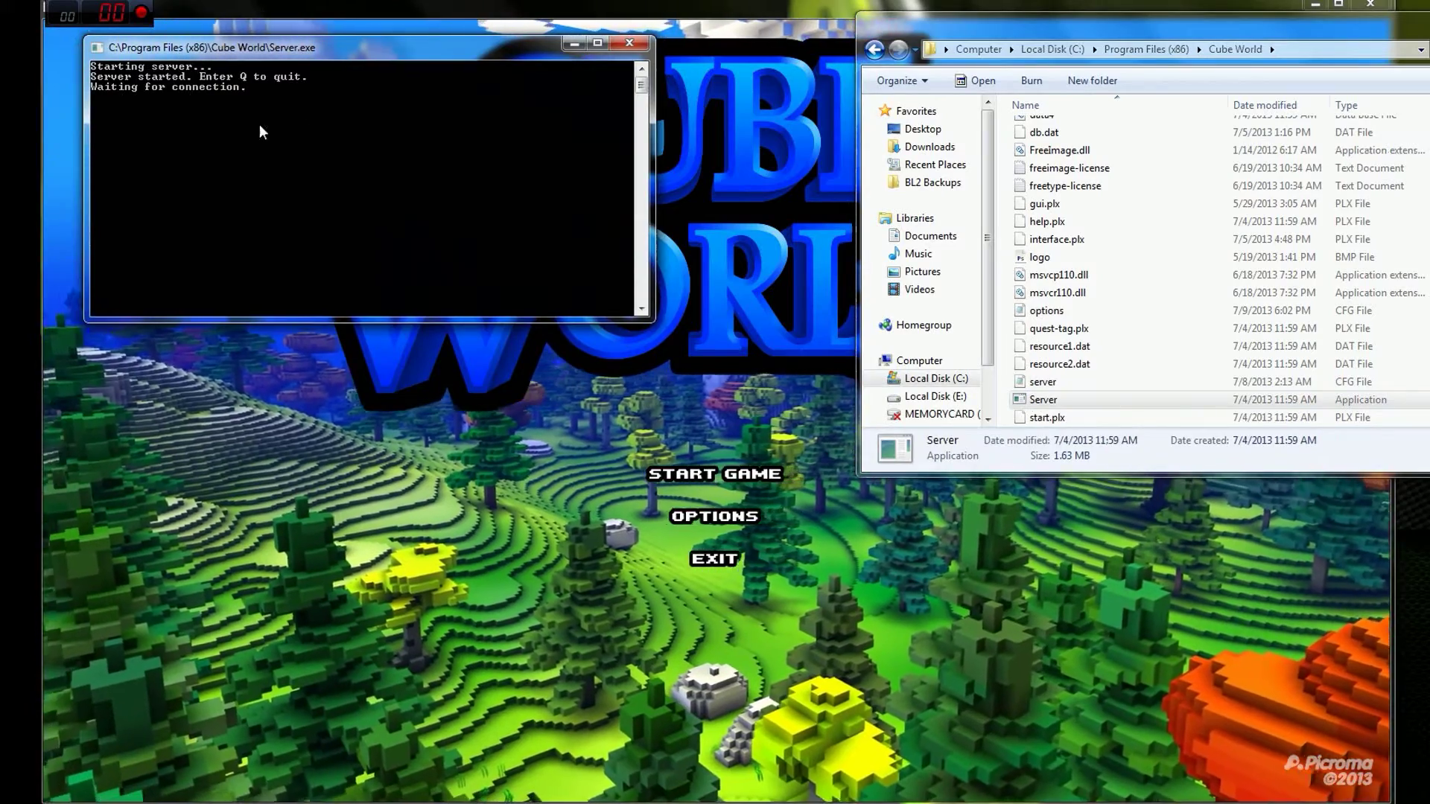
click(700, 417)
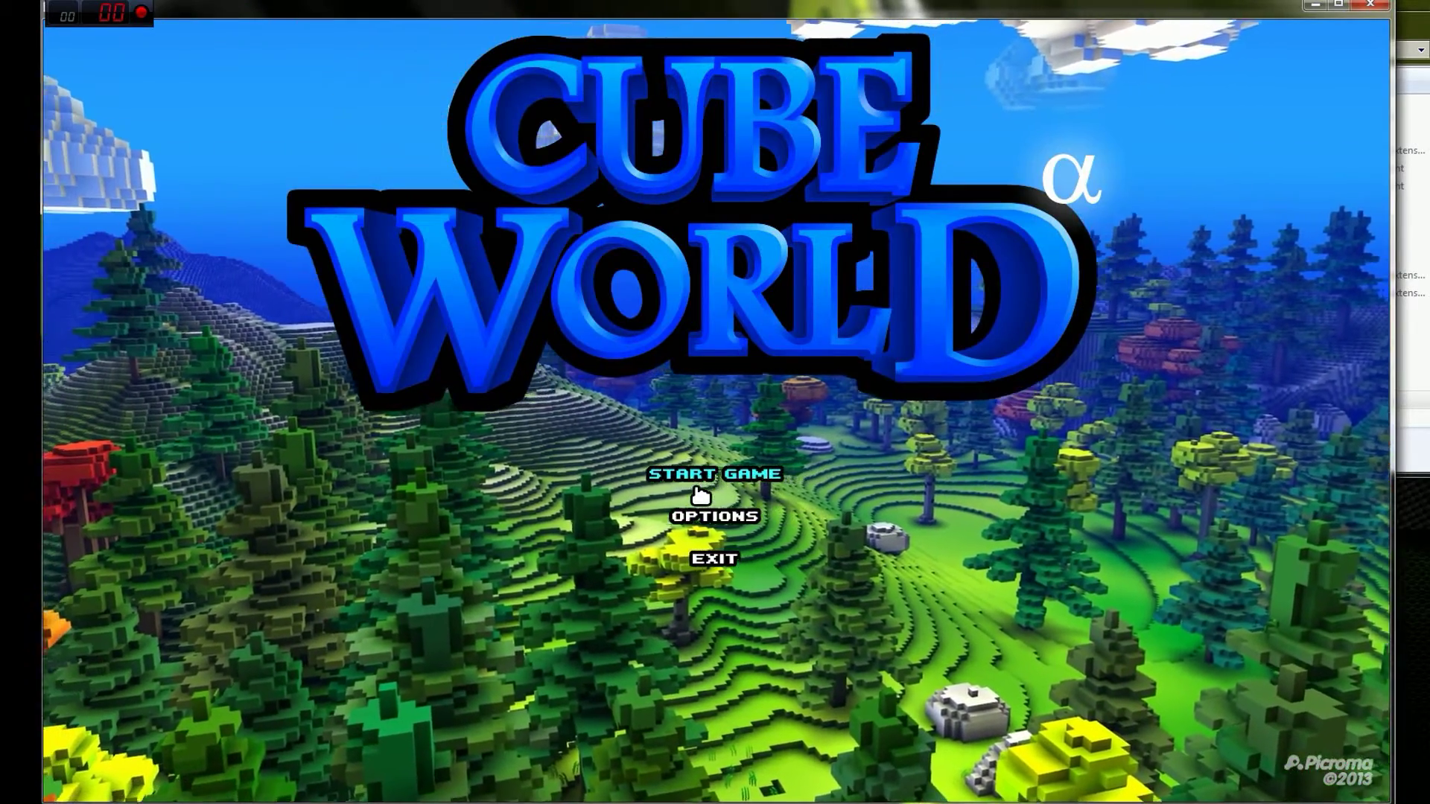
Start the game, select the Excaliber character, and bring up the Connect to Server form
click(698, 492)
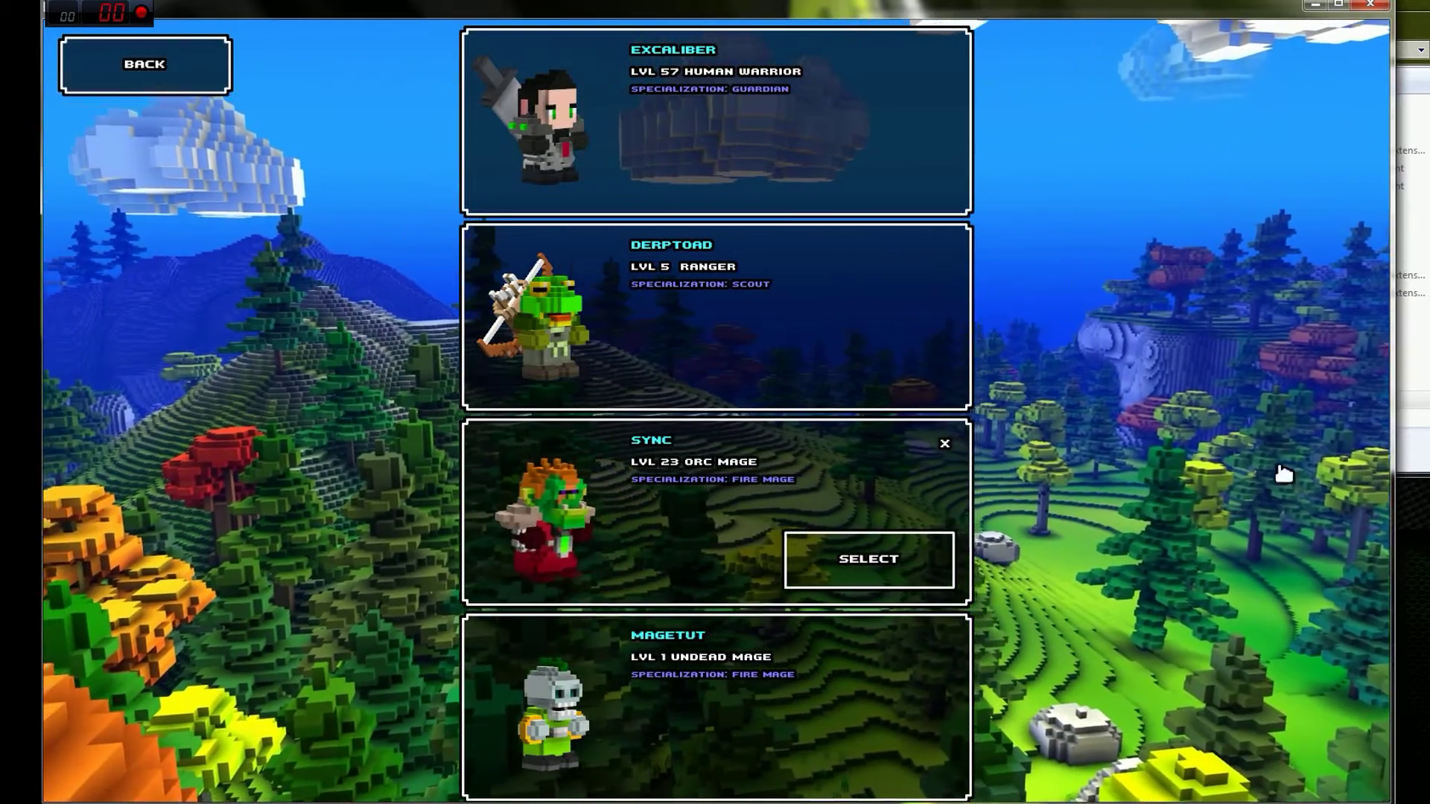
mouse_move(759, 140)
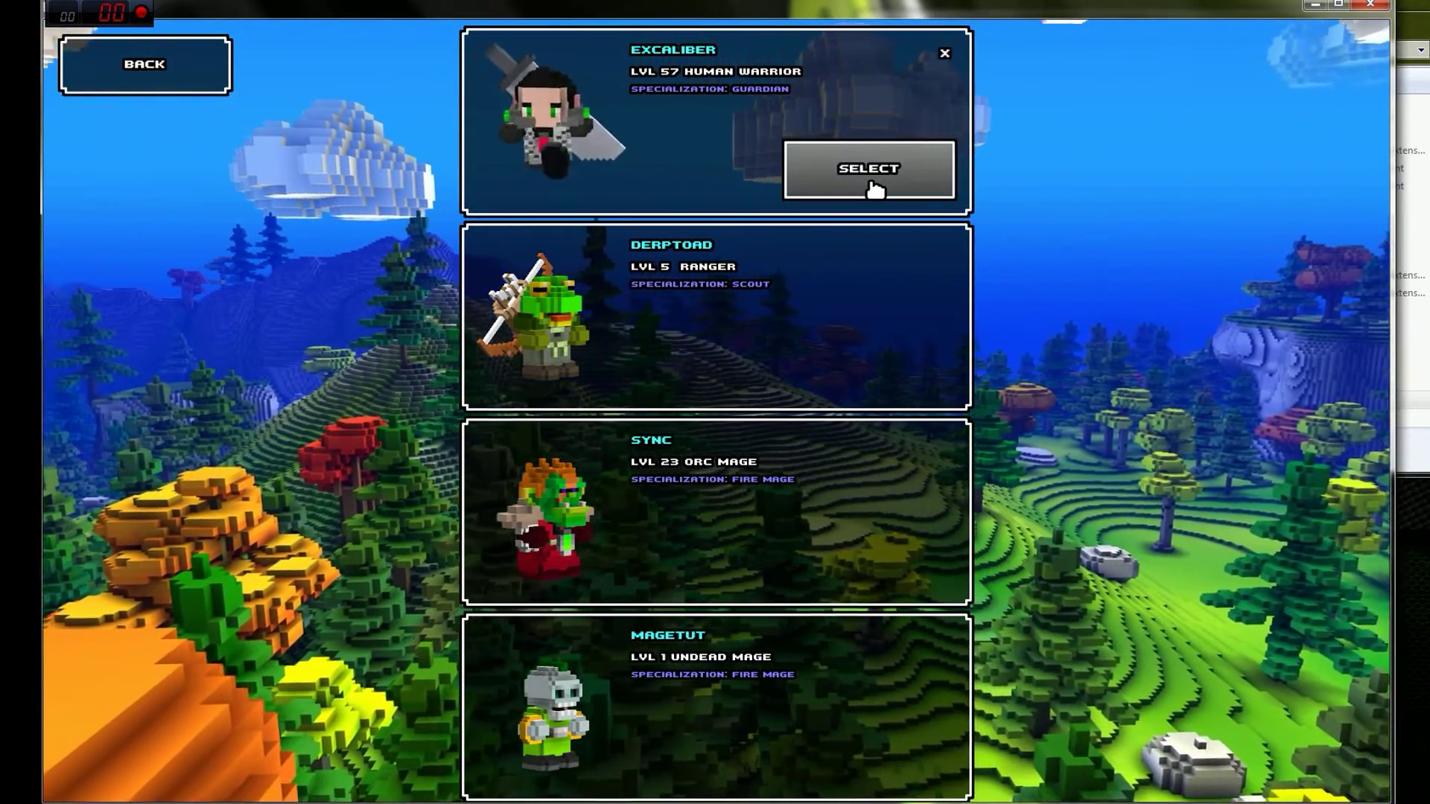
click(869, 169)
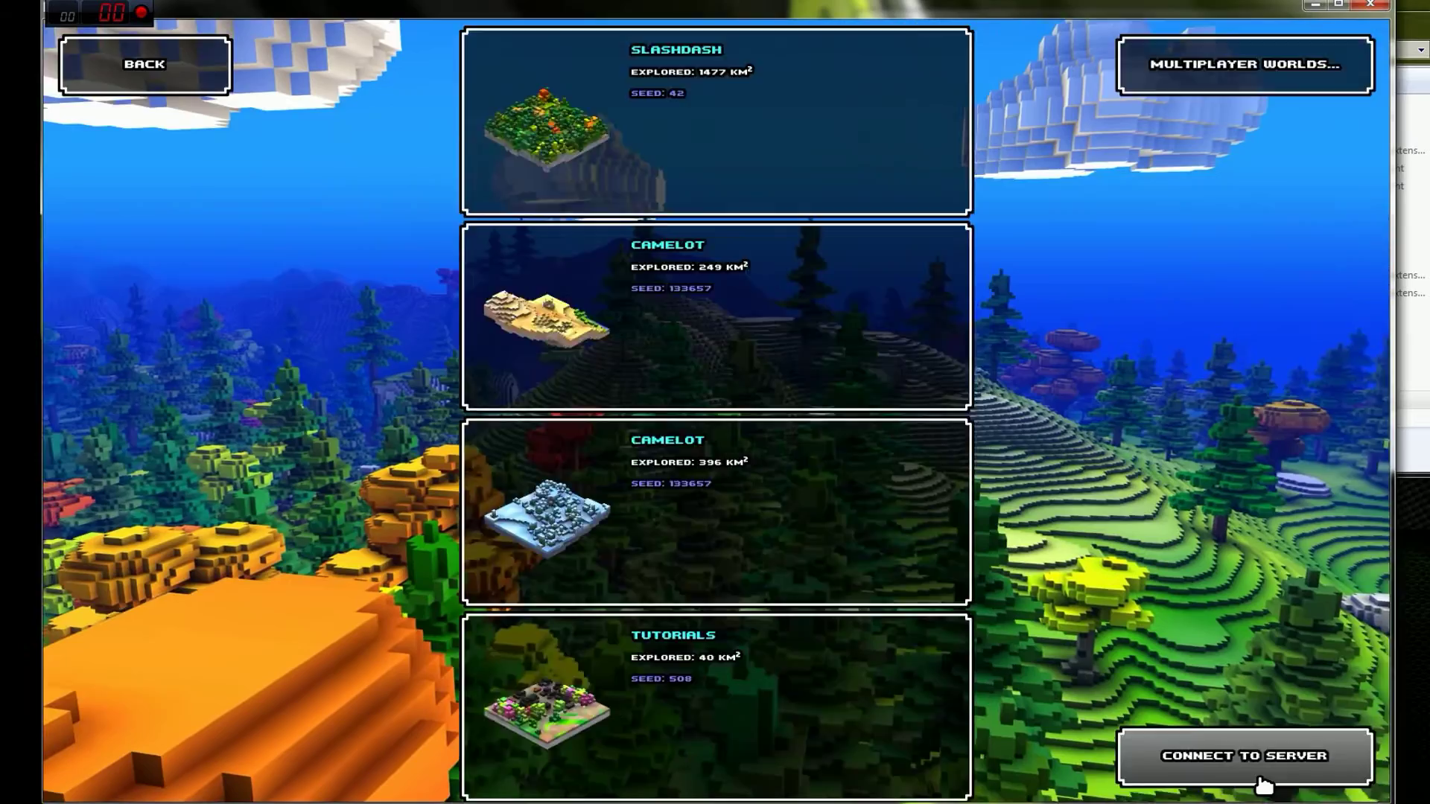
click(1261, 778)
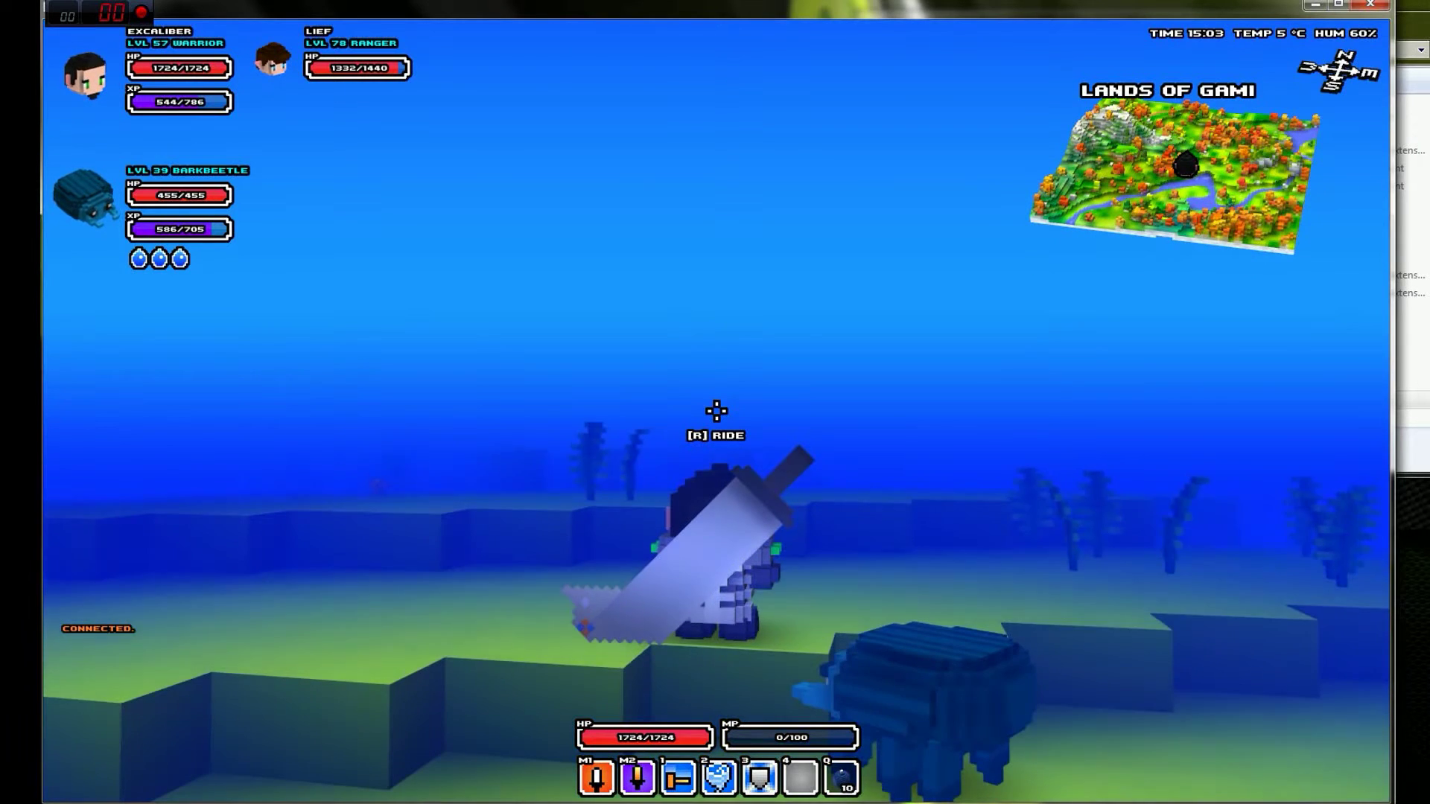
Mount the Bark Beetle with R and ride it forward across the grassland
key(s)
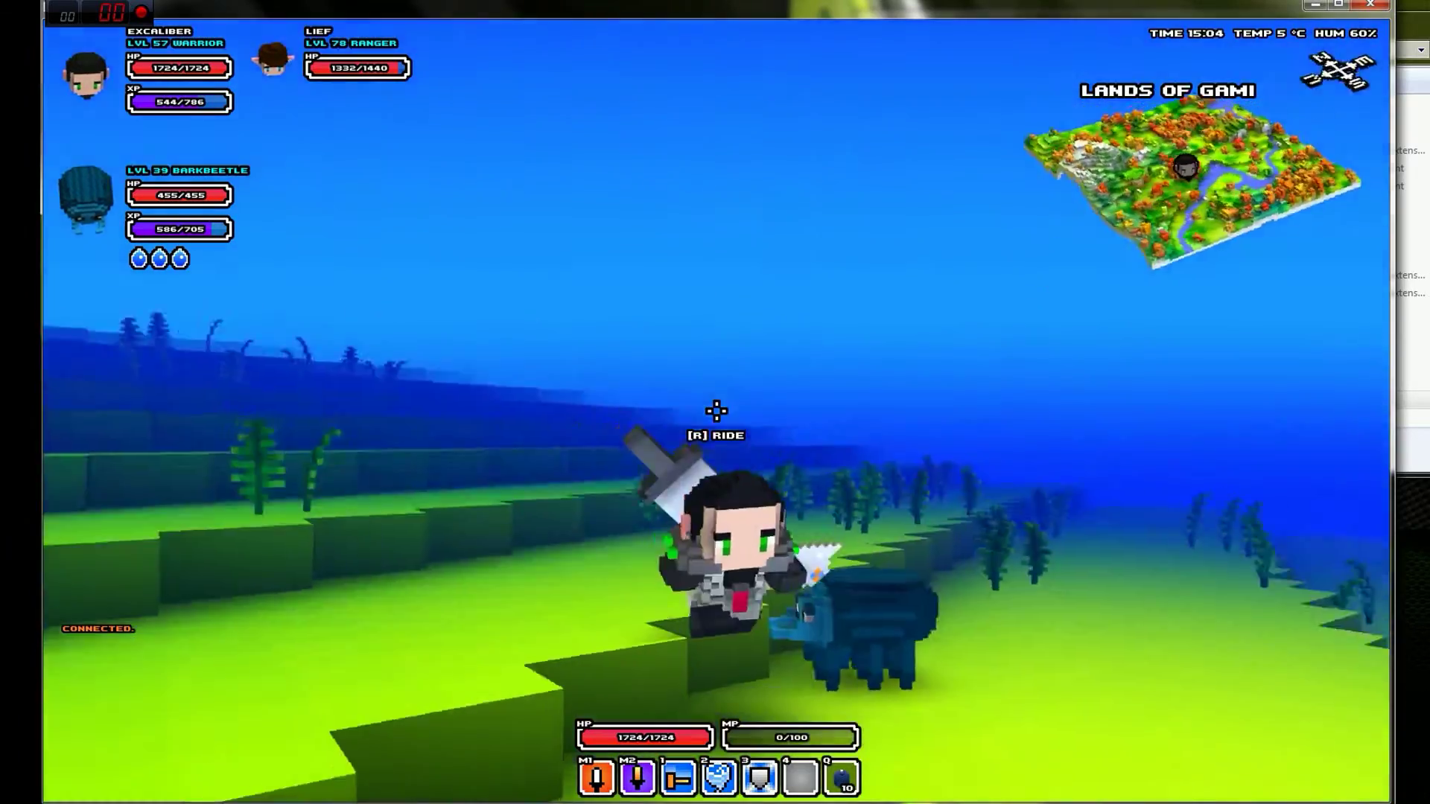
key(r)
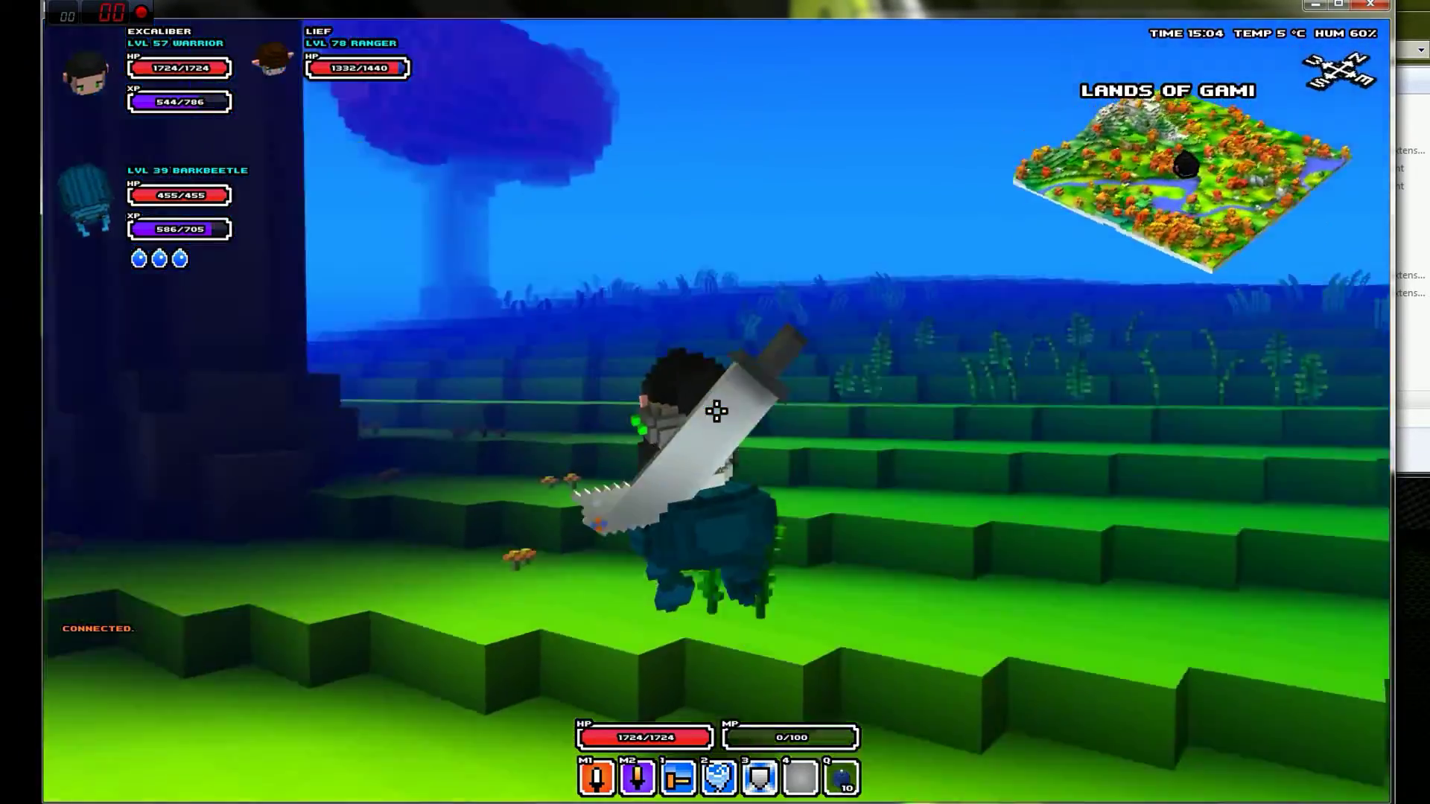
key(w)
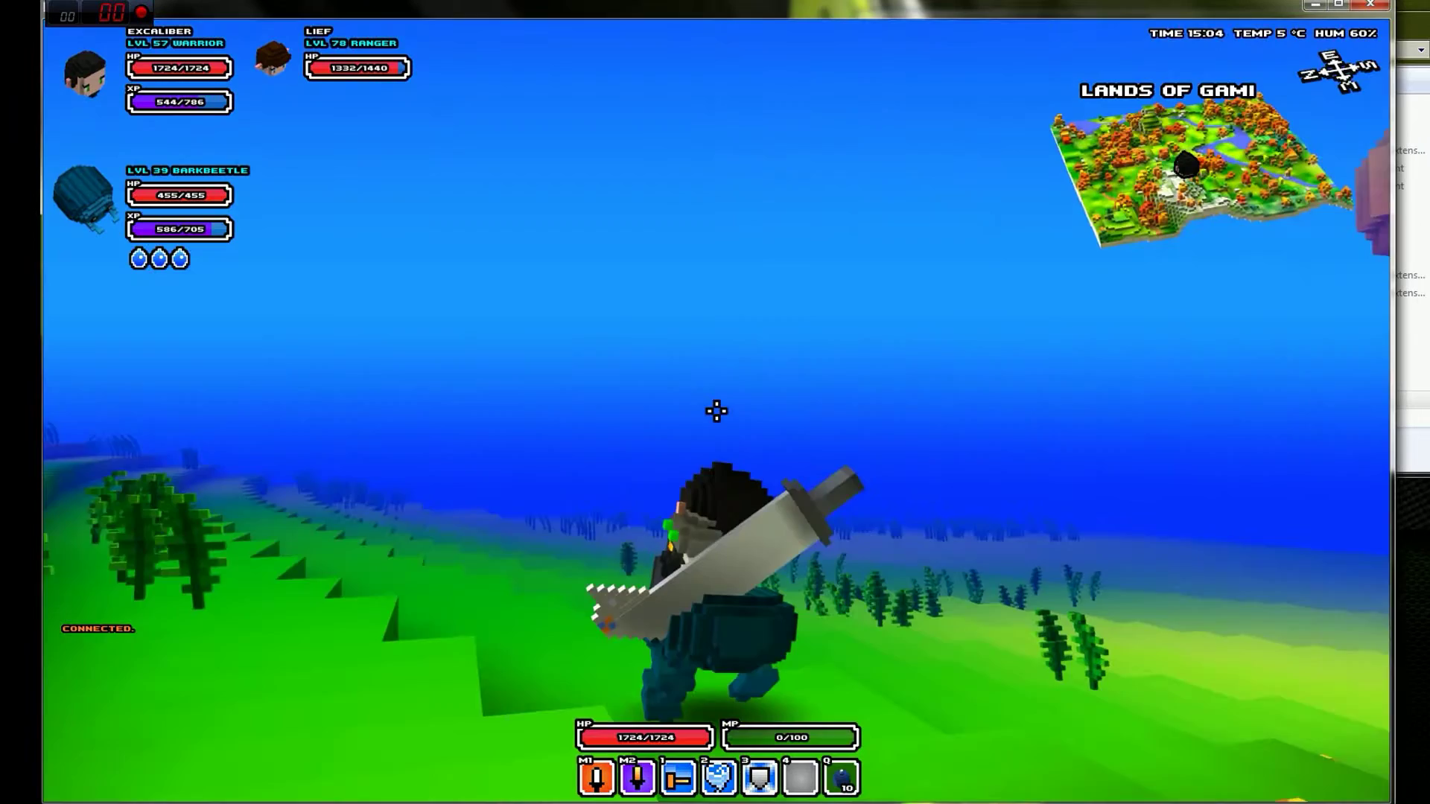
key(w)
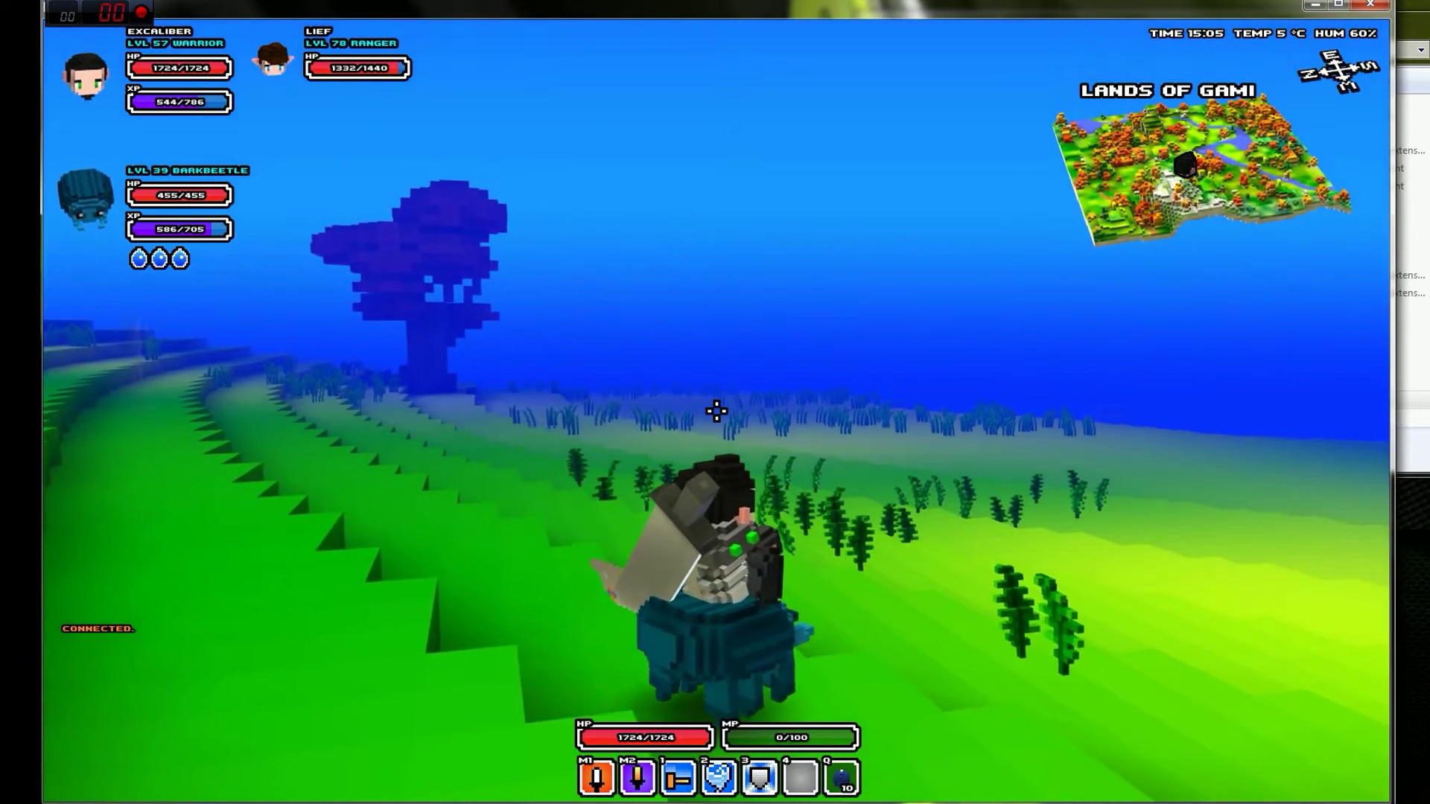
key(w)
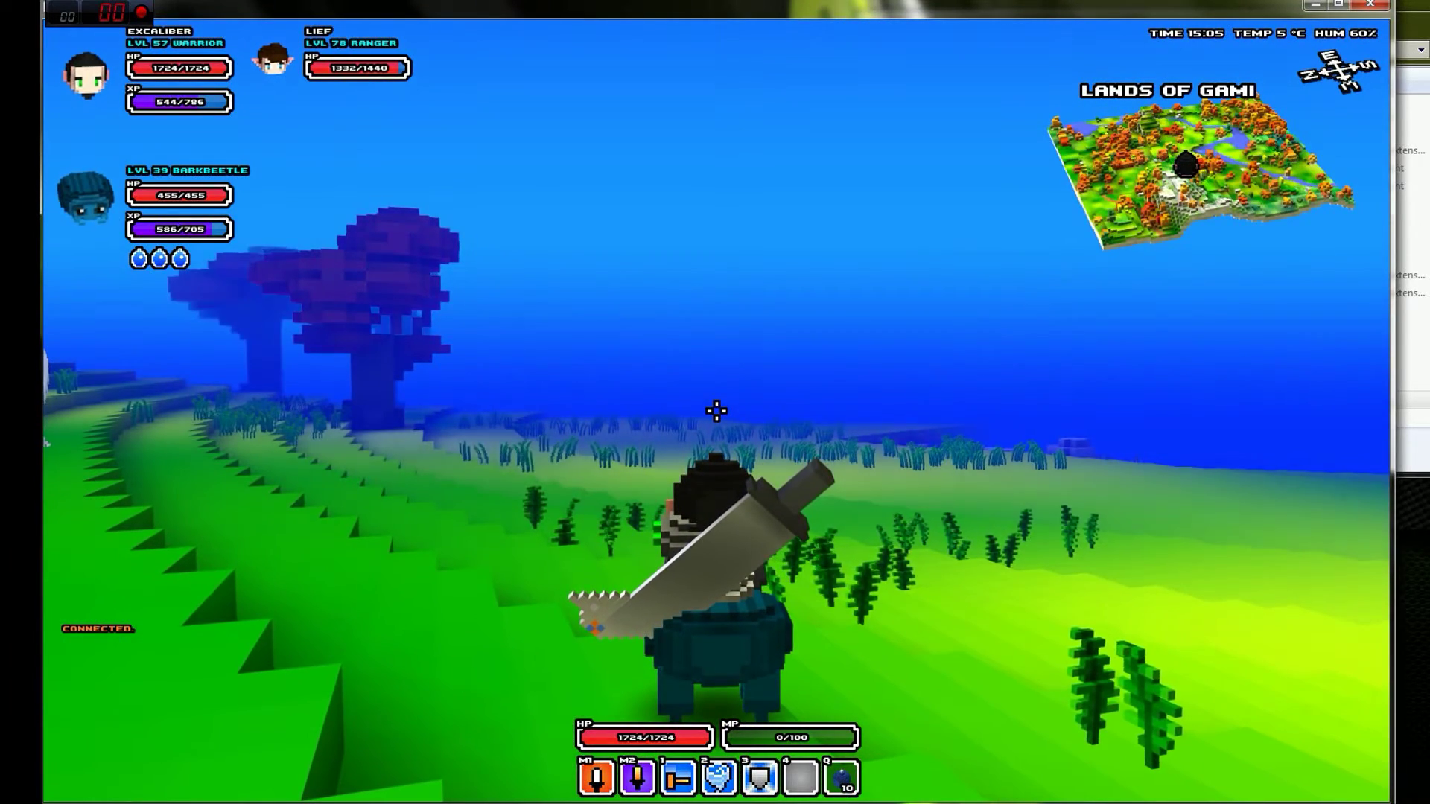
Ride through the mushroom tree grove and onward across the terraced hills
key(w)
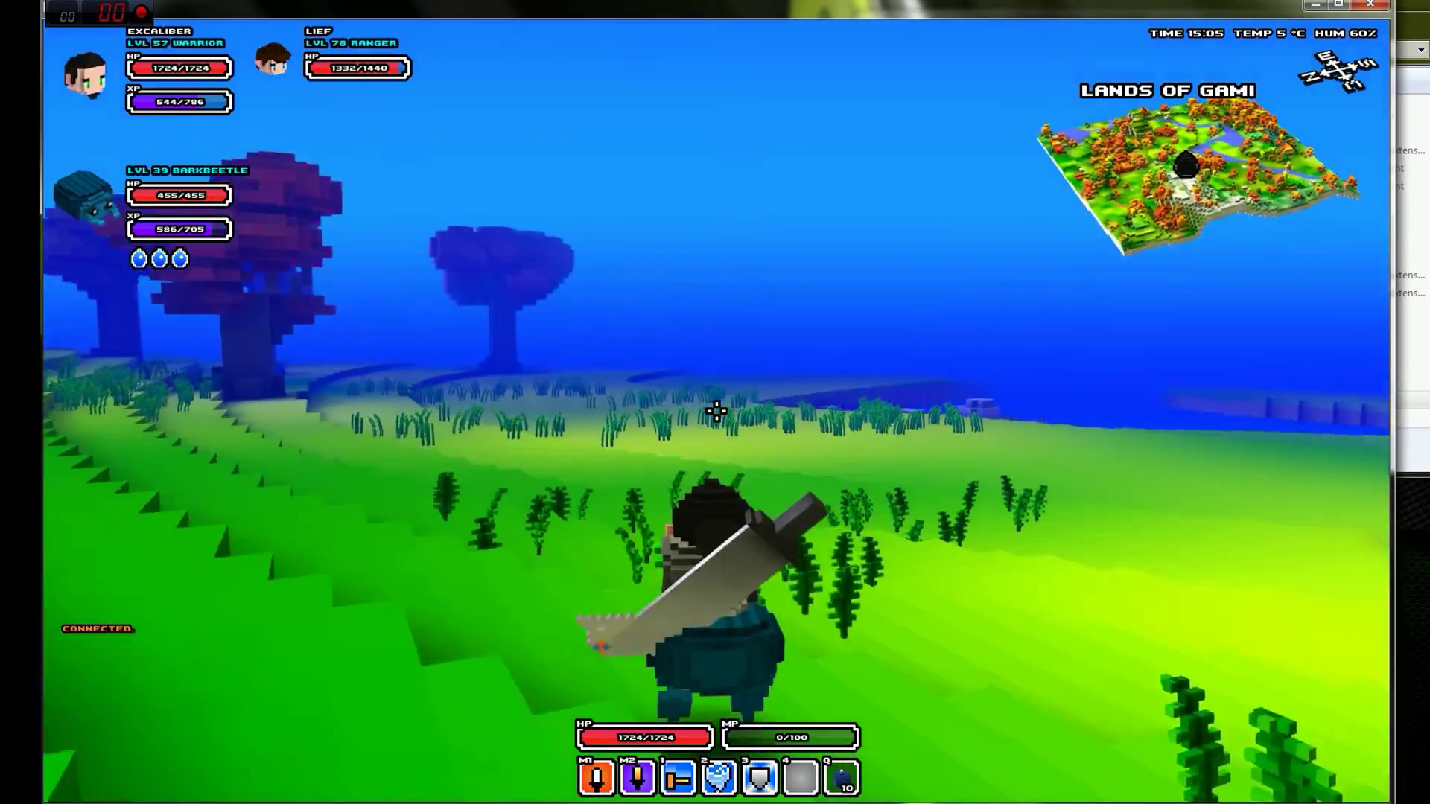
key(w)
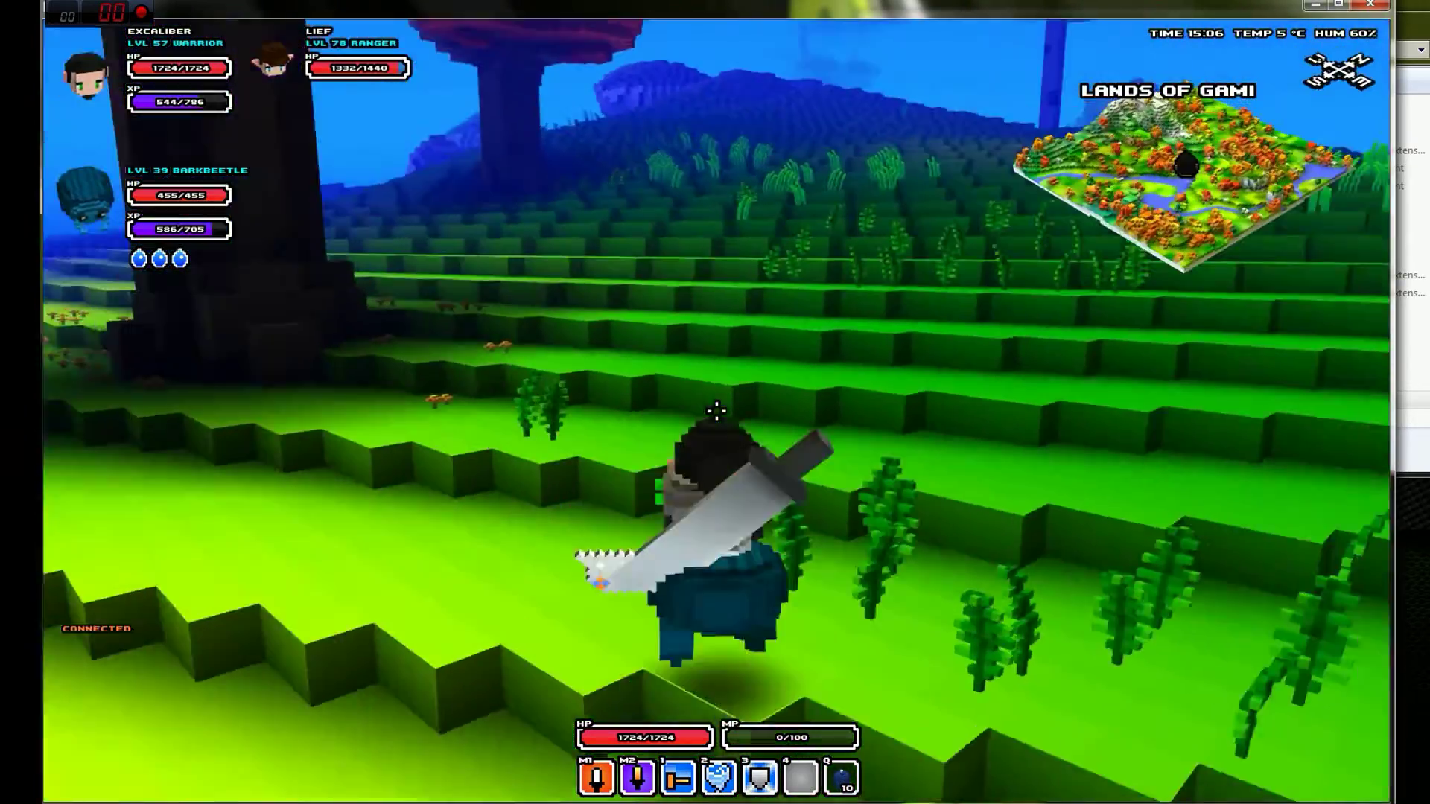
key(w)
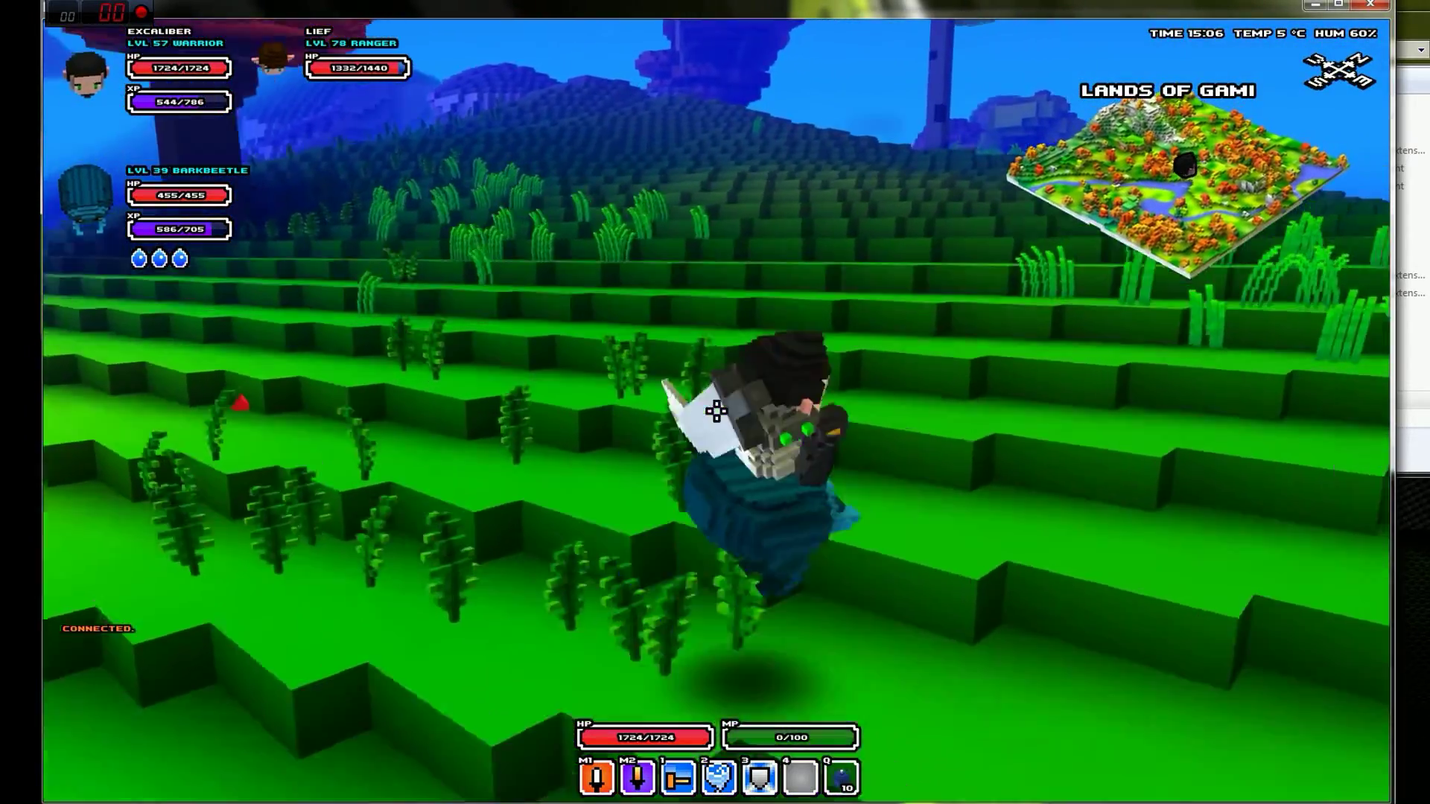
key(w)
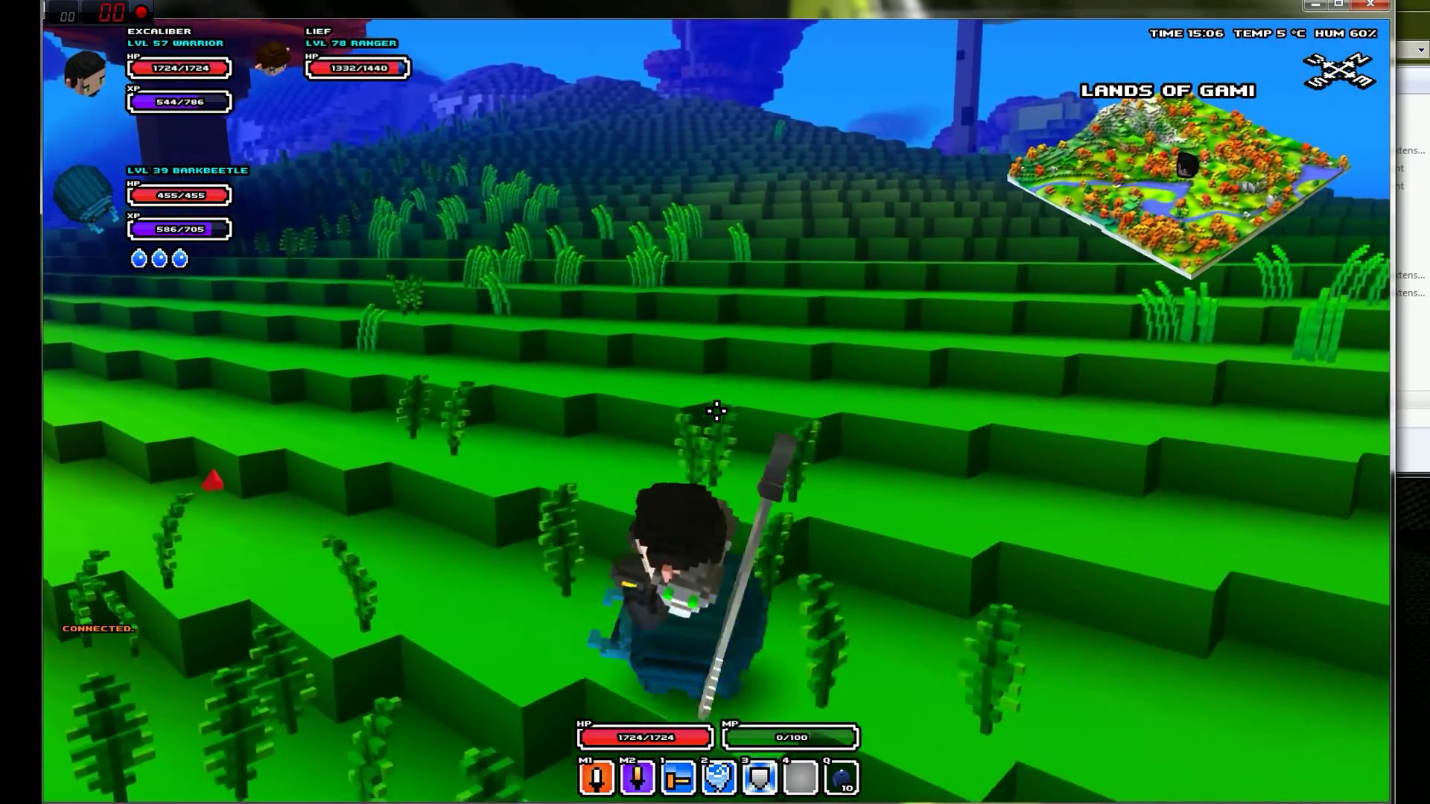
Open the world map with M and rotate and zoom around the explored island
key(m)
scroll(679, 433, down, 5)
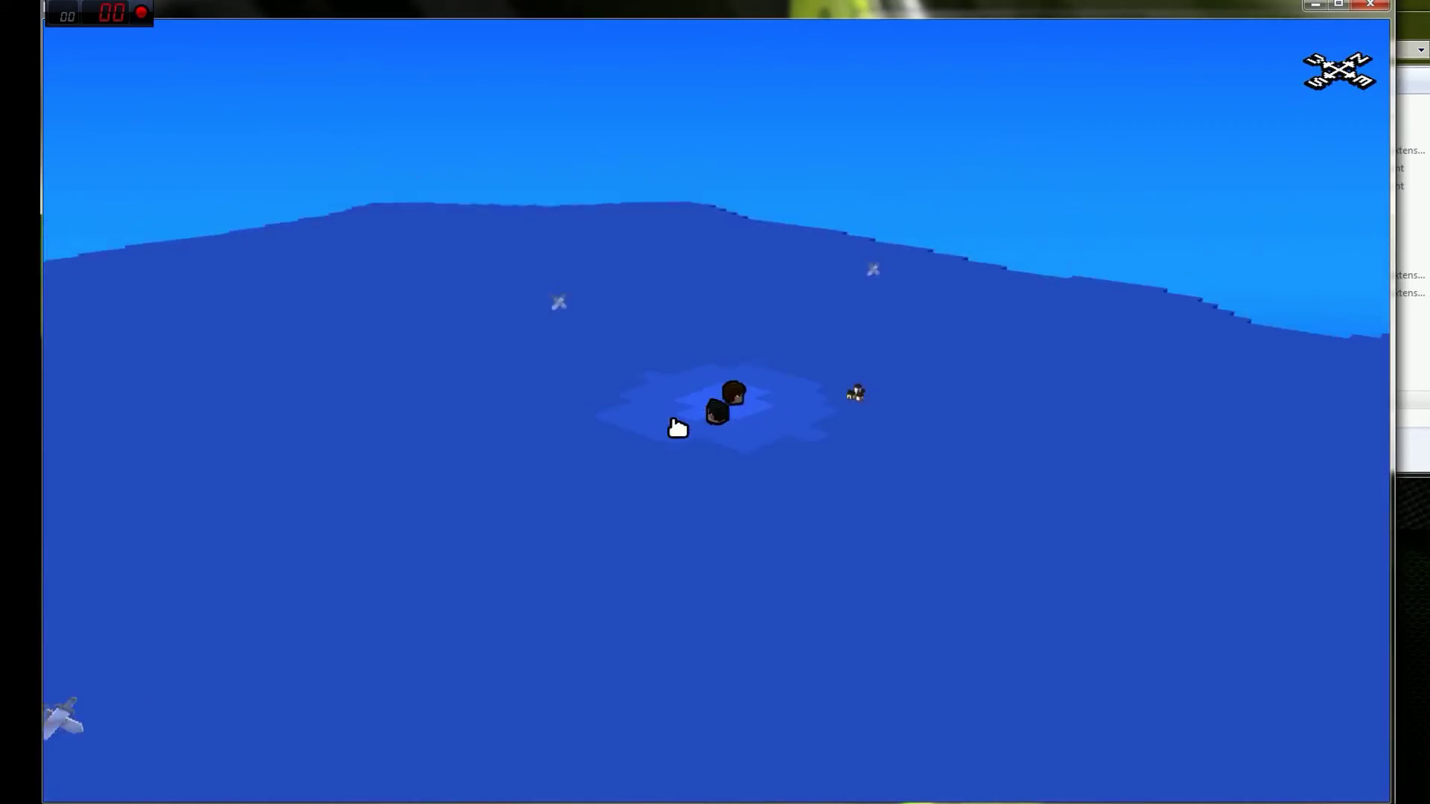
drag(677, 424, 722, 469)
scroll(722, 469, up, 6)
scroll(745, 447, up, 3)
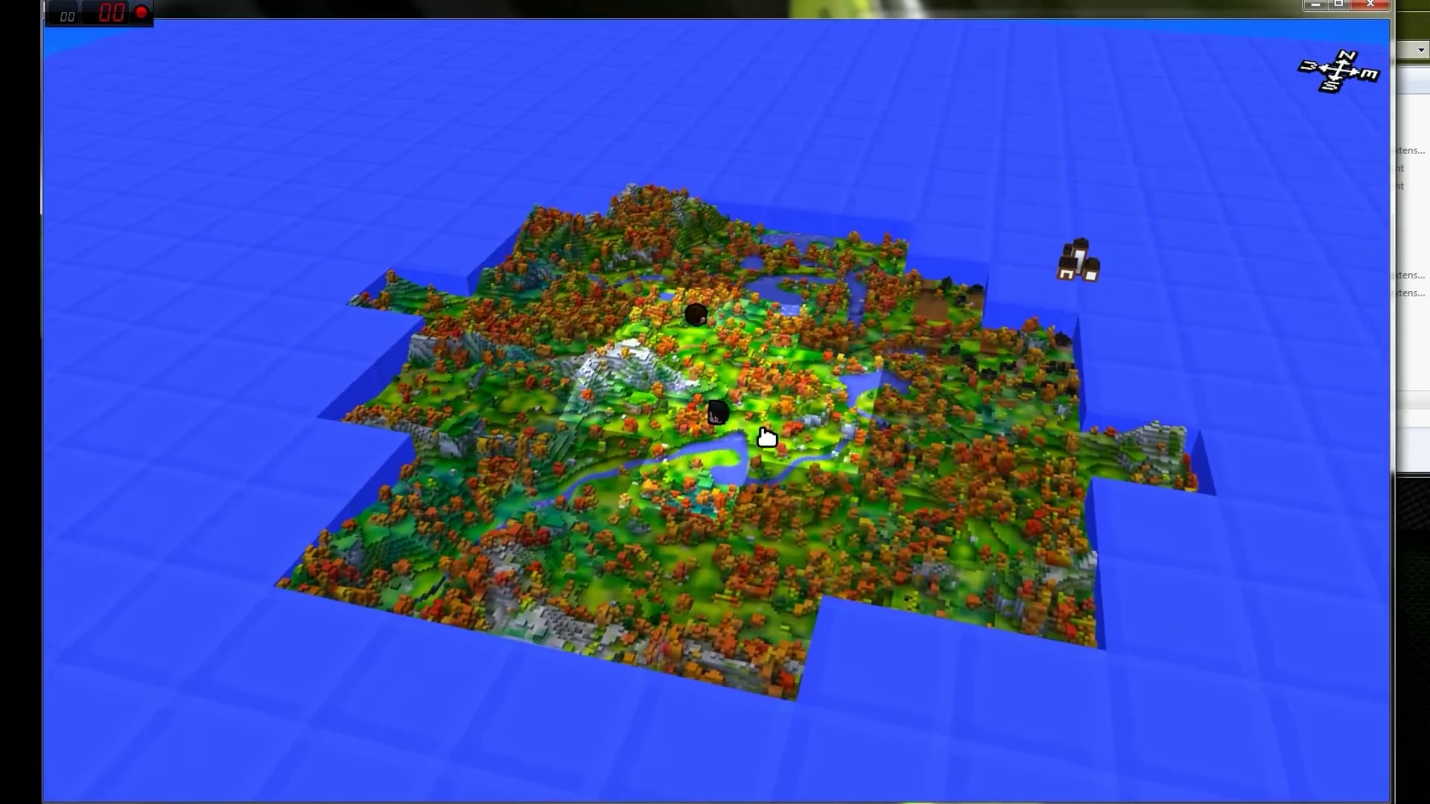
drag(767, 424, 827, 281)
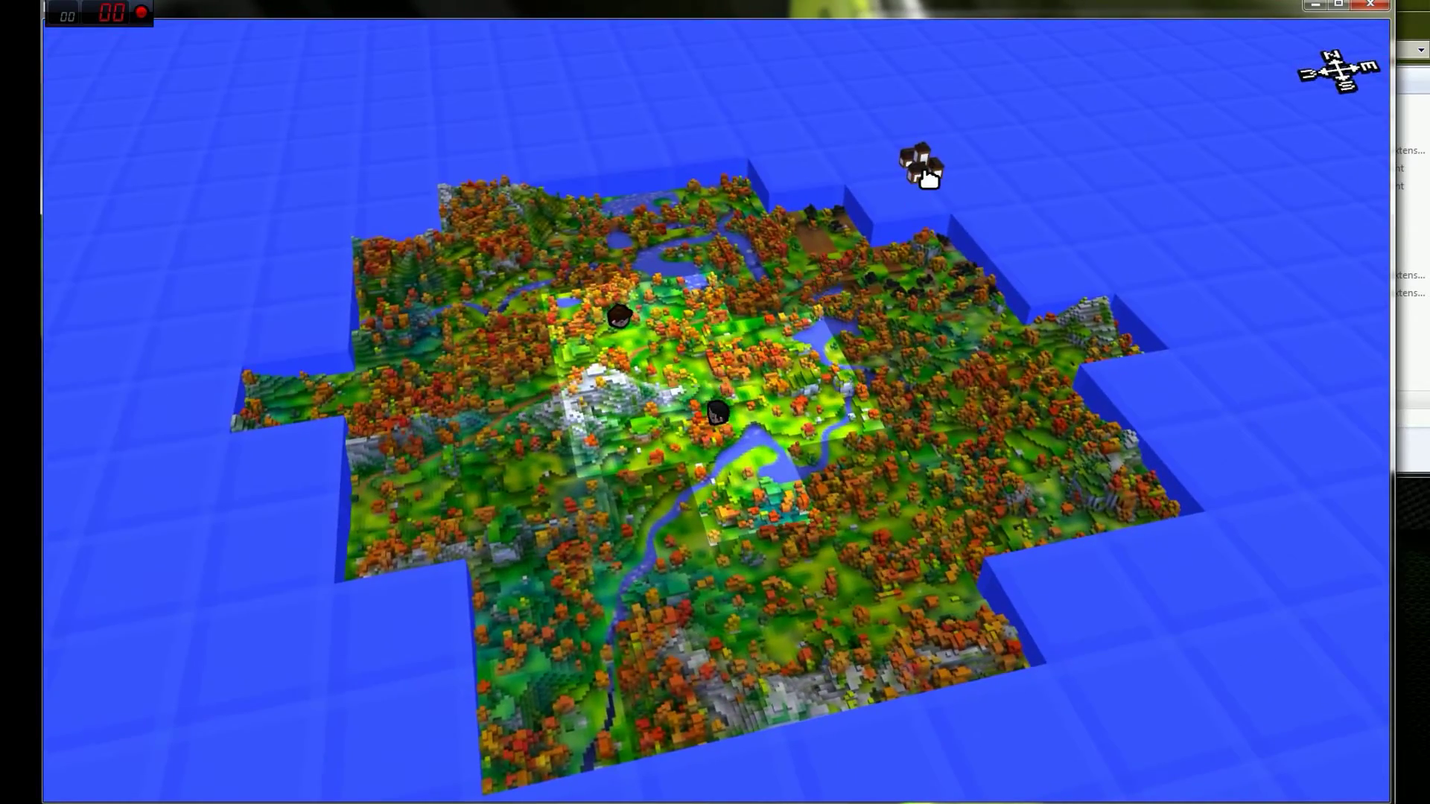
scroll(928, 177, down, 8)
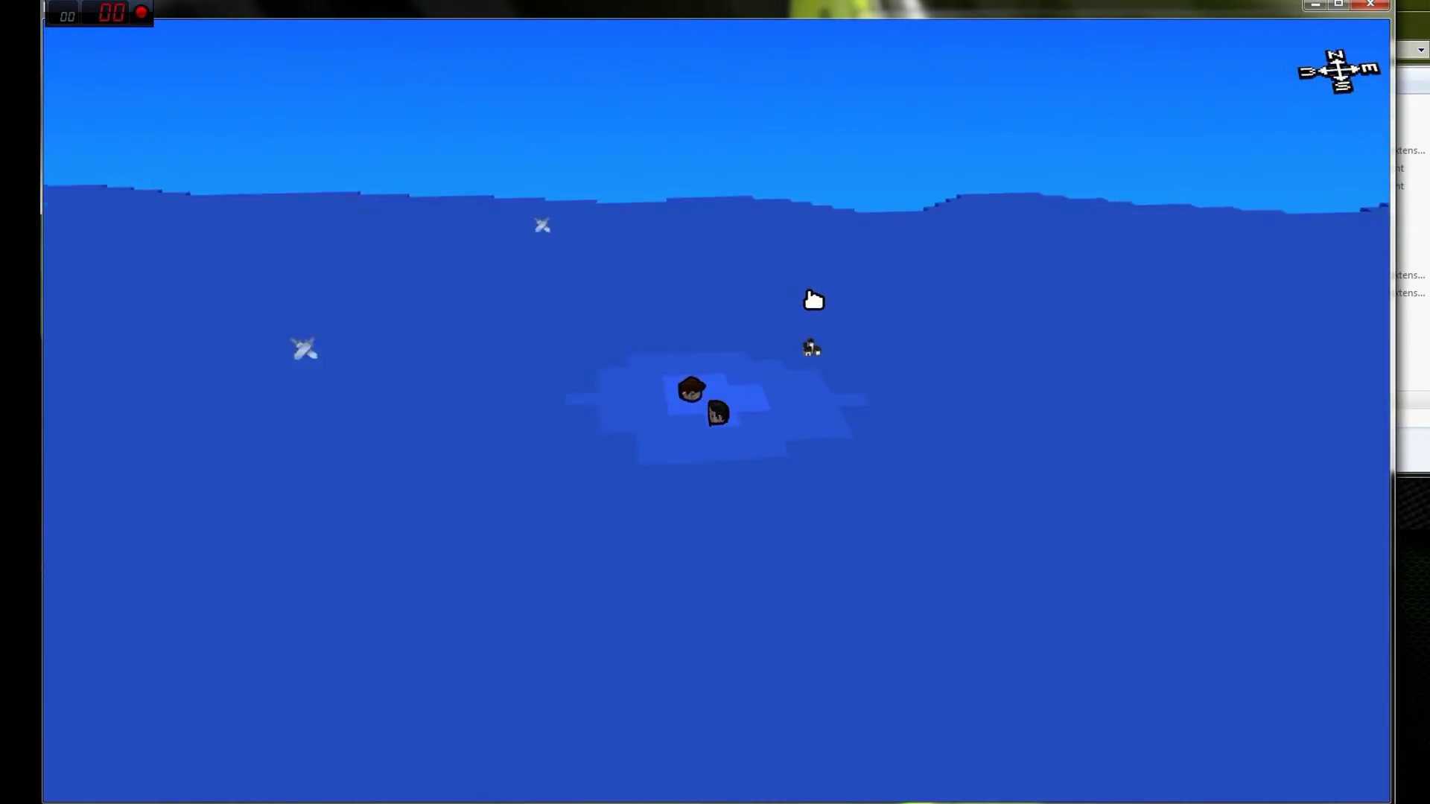
scroll(809, 309, down, 6)
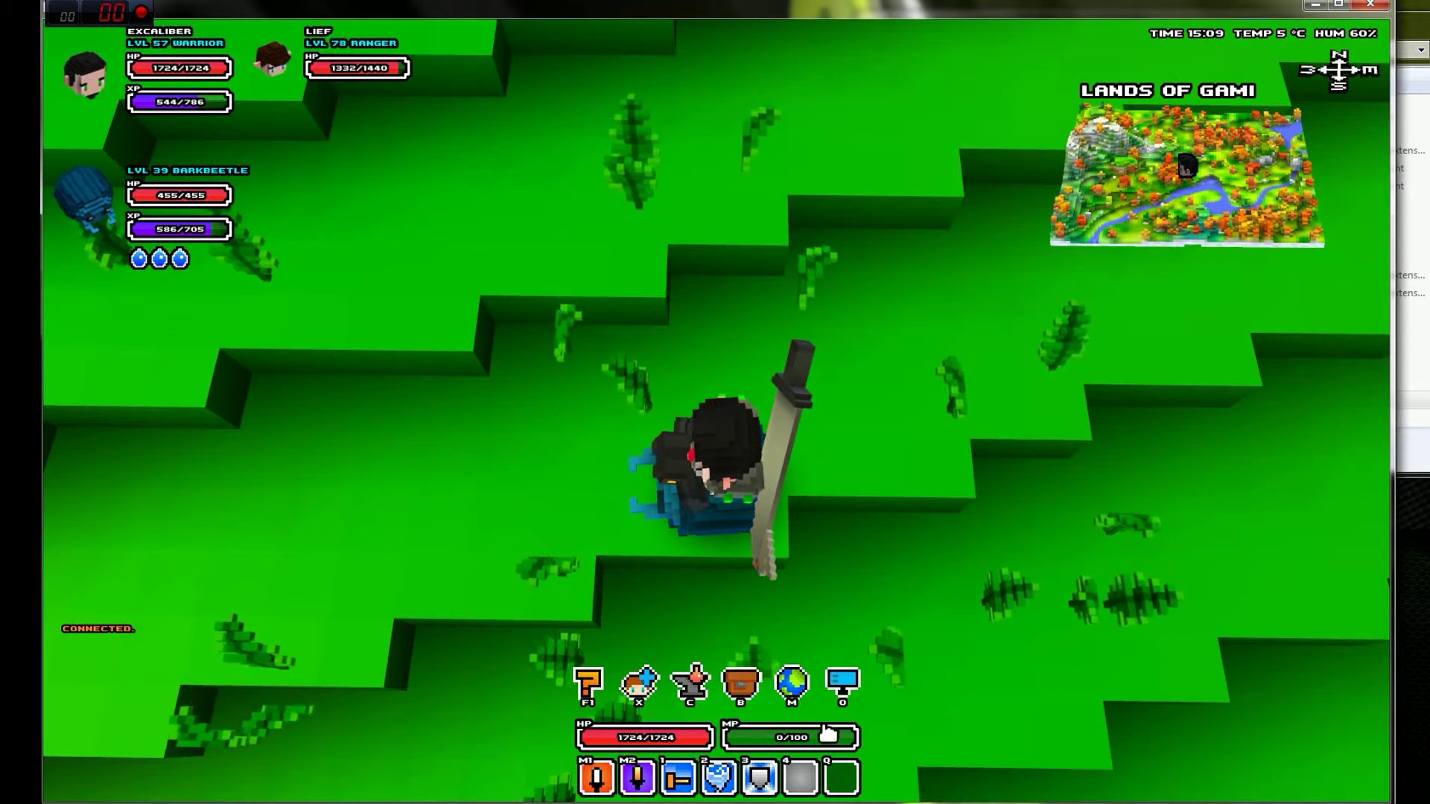
Exit Cube World, cancel the Cube.exe crash dialog, and close the Server.exe console
key(Escape)
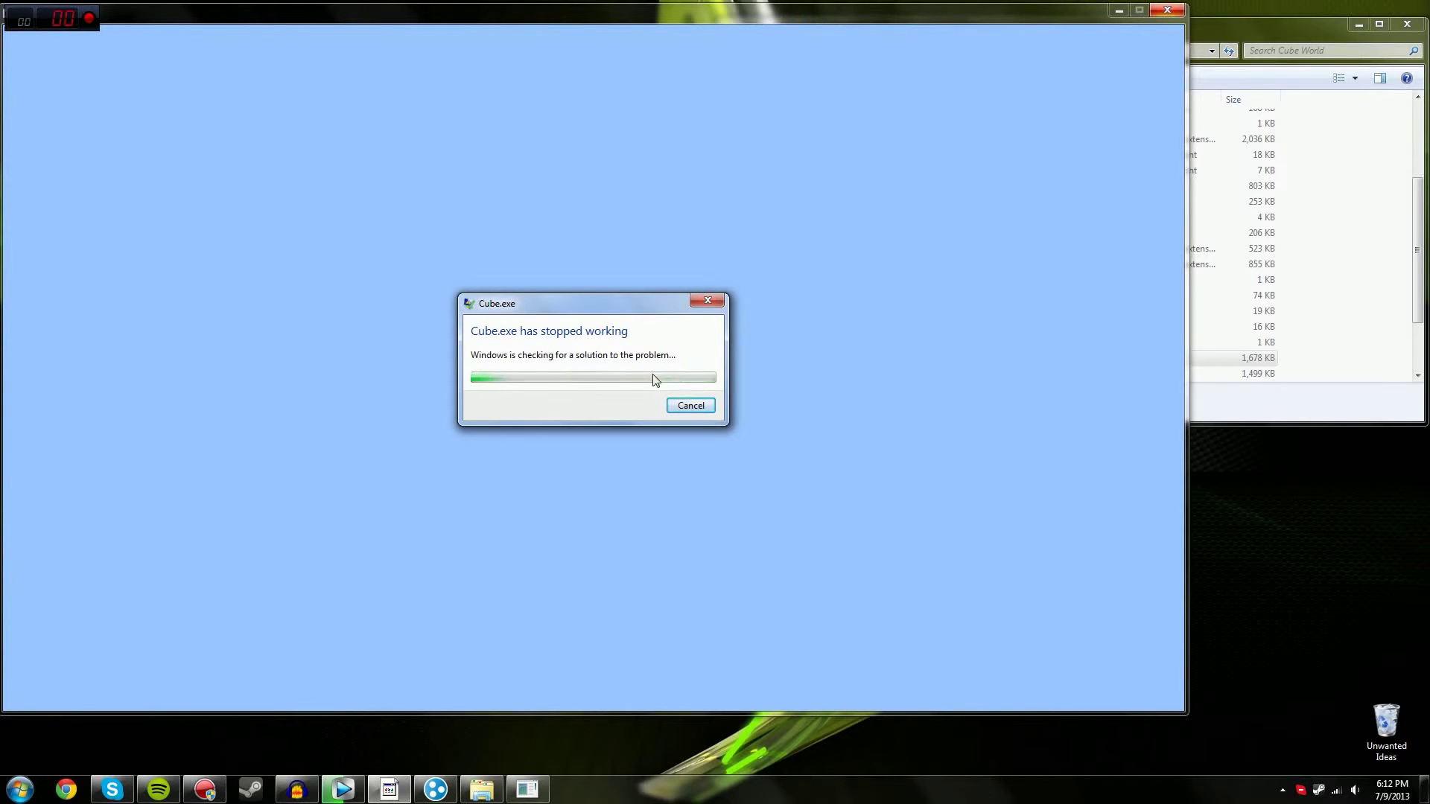
click(690, 406)
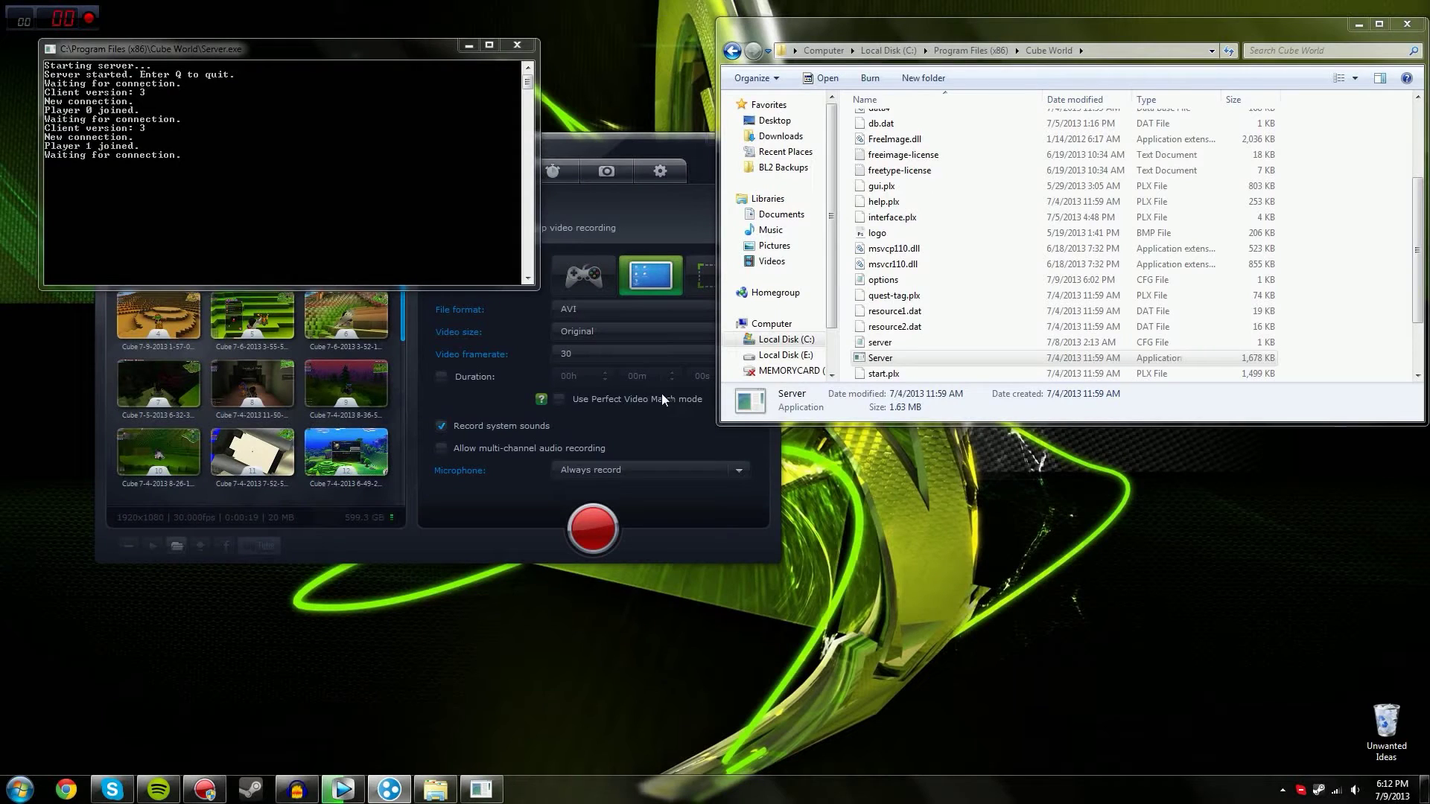
click(518, 47)
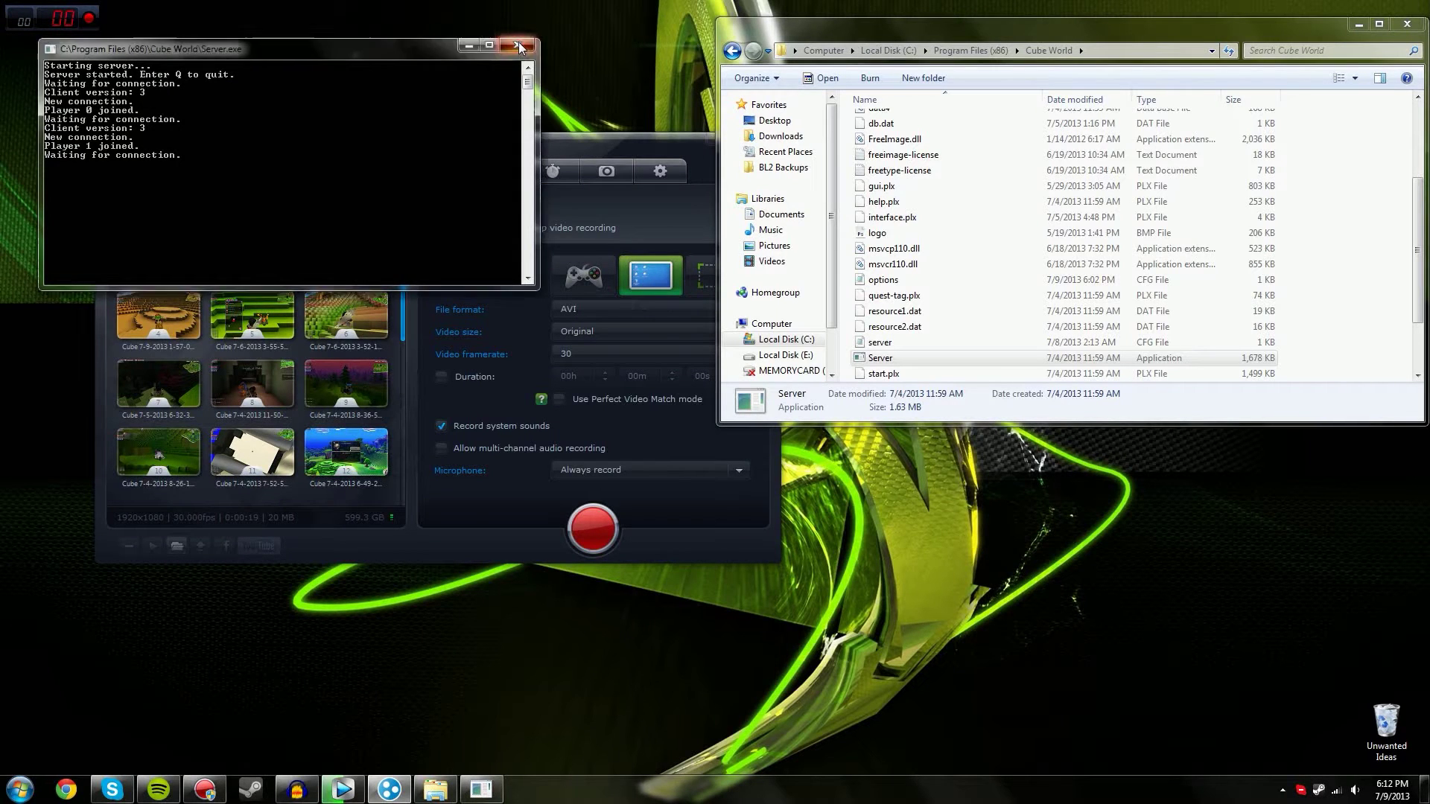
Open server.cfg from the Cube World folder in Notepad via its context menu
click(731, 141)
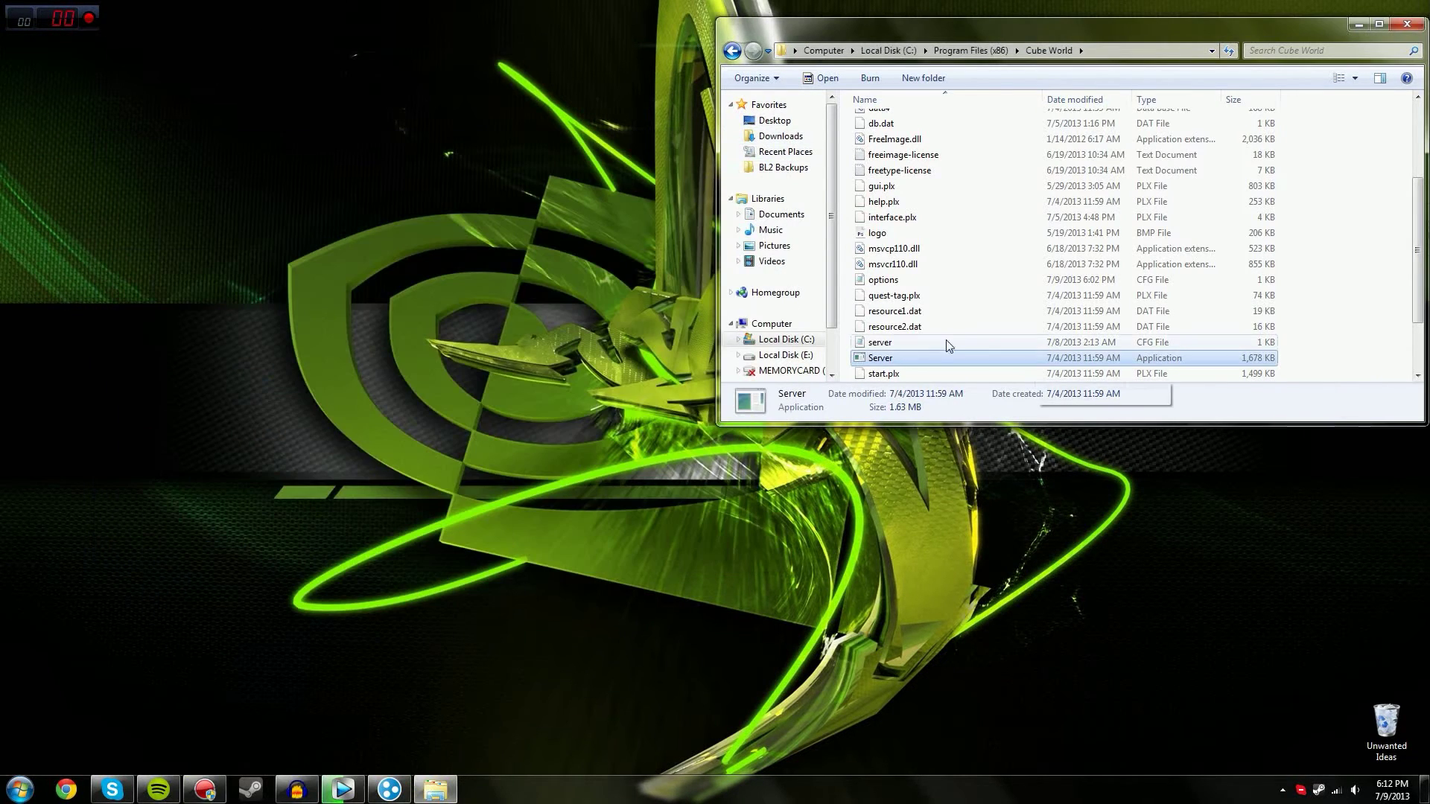
click(1309, 348)
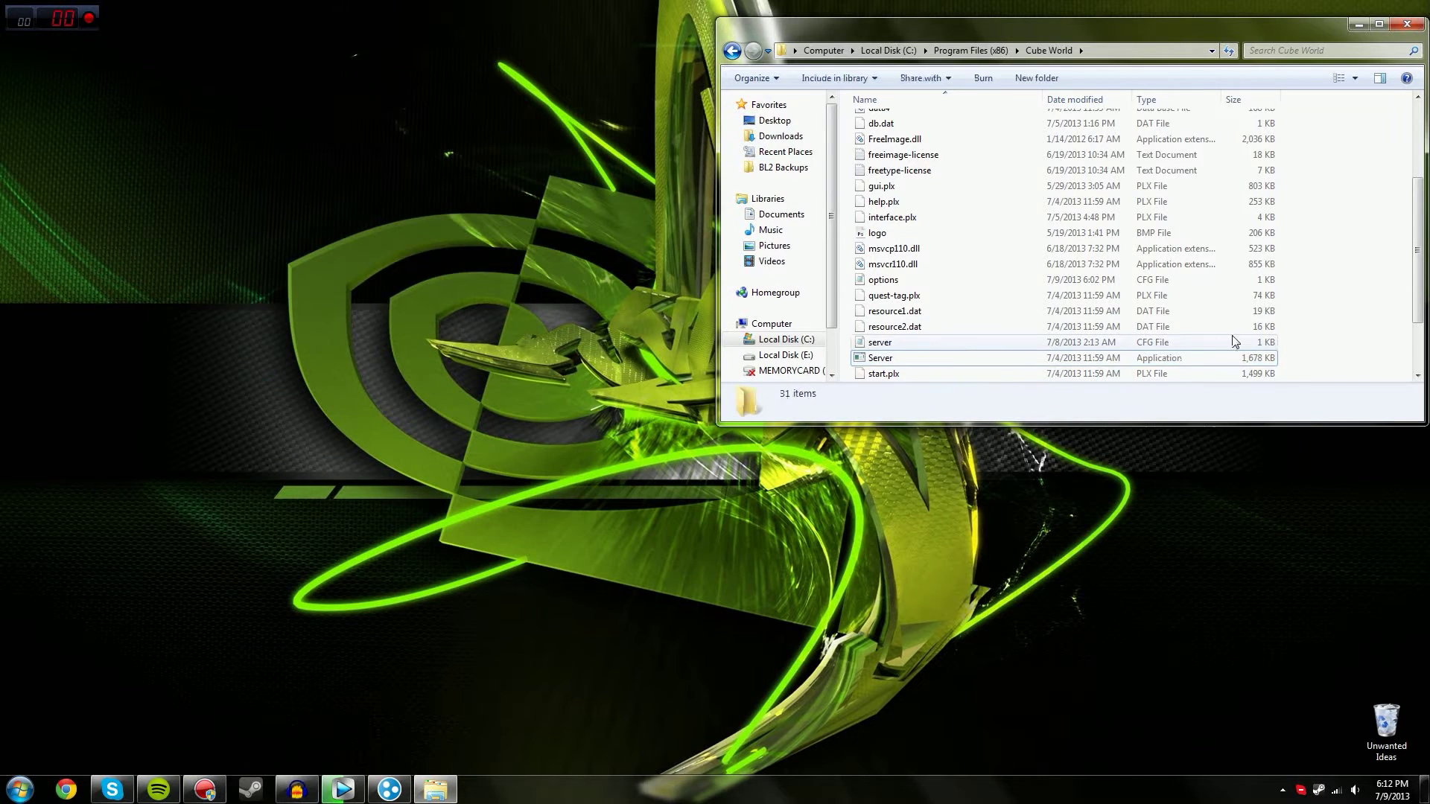
click(1151, 346)
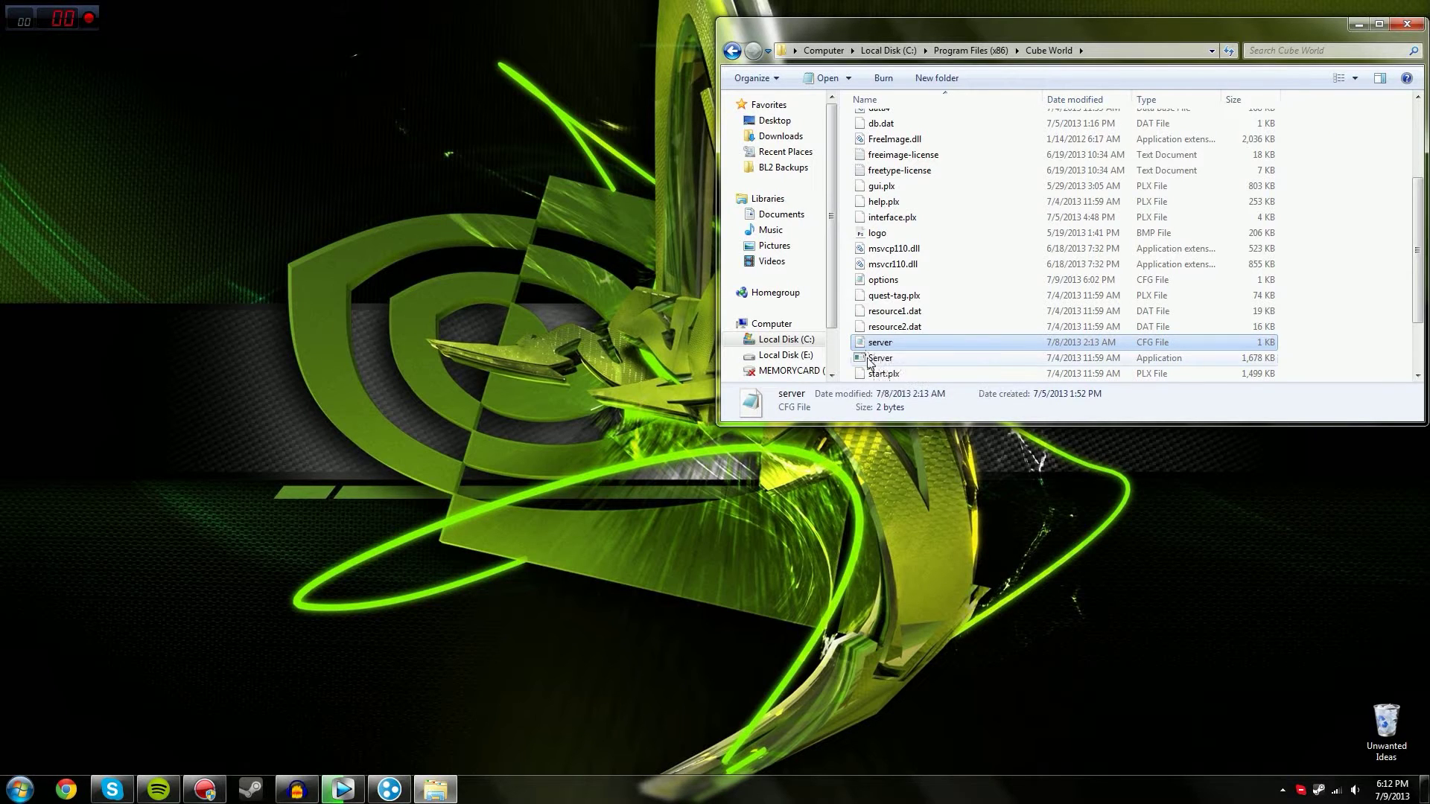
right_click(1166, 344)
click(1184, 358)
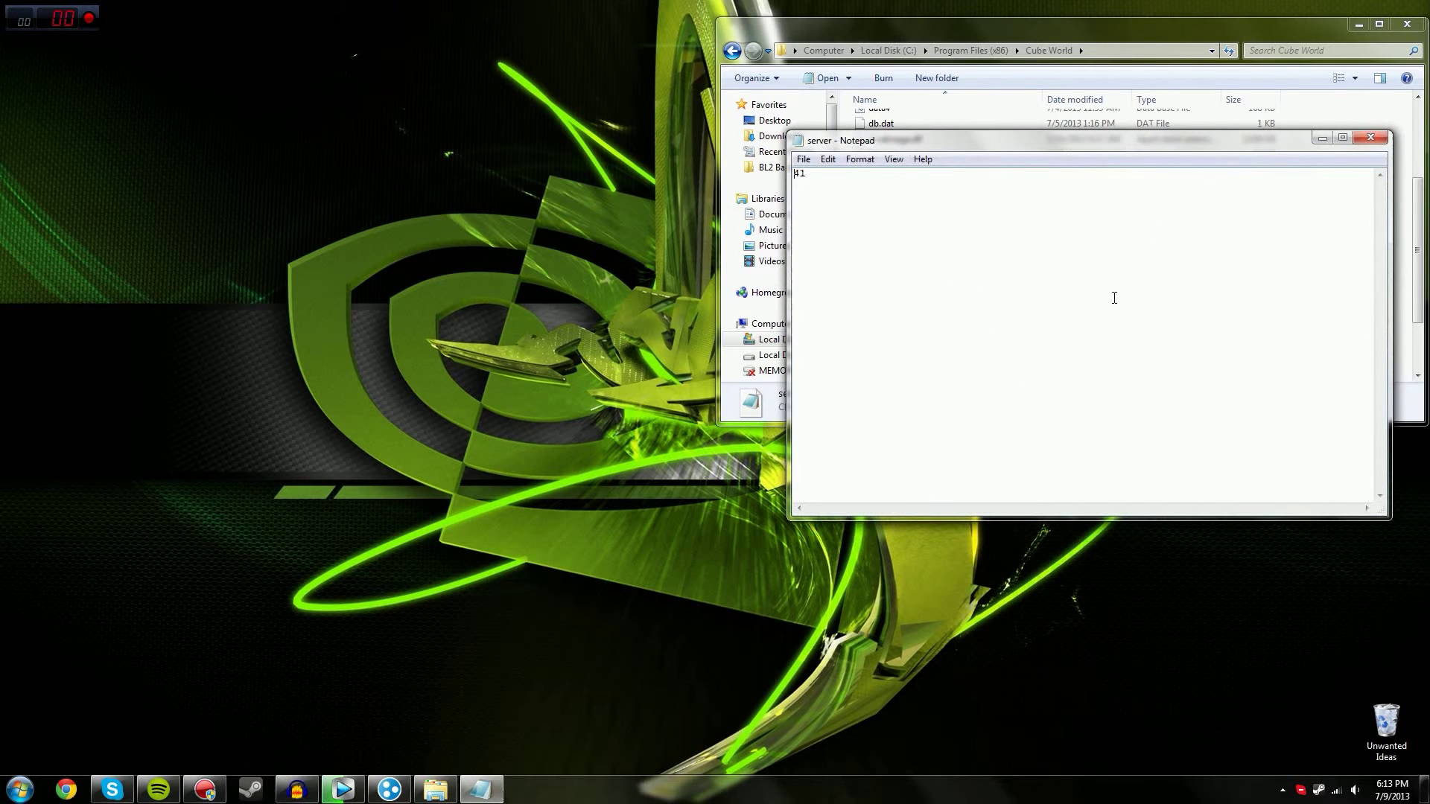
Replace the seed 41 with 56871234 in server.cfg and save the file
drag(1075, 142, 1075, 227)
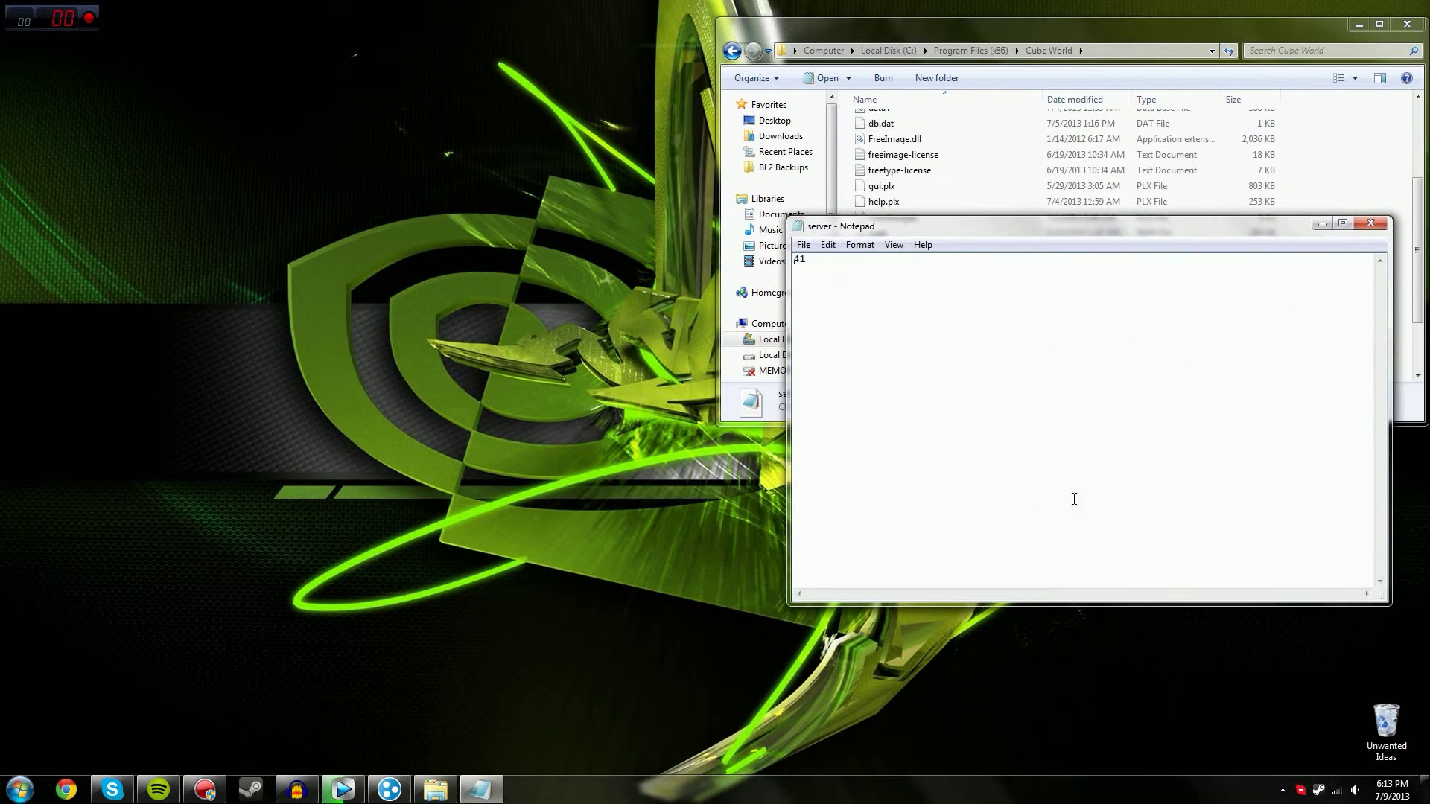
key(ctrl+a)
text(5687123)
click(803, 245)
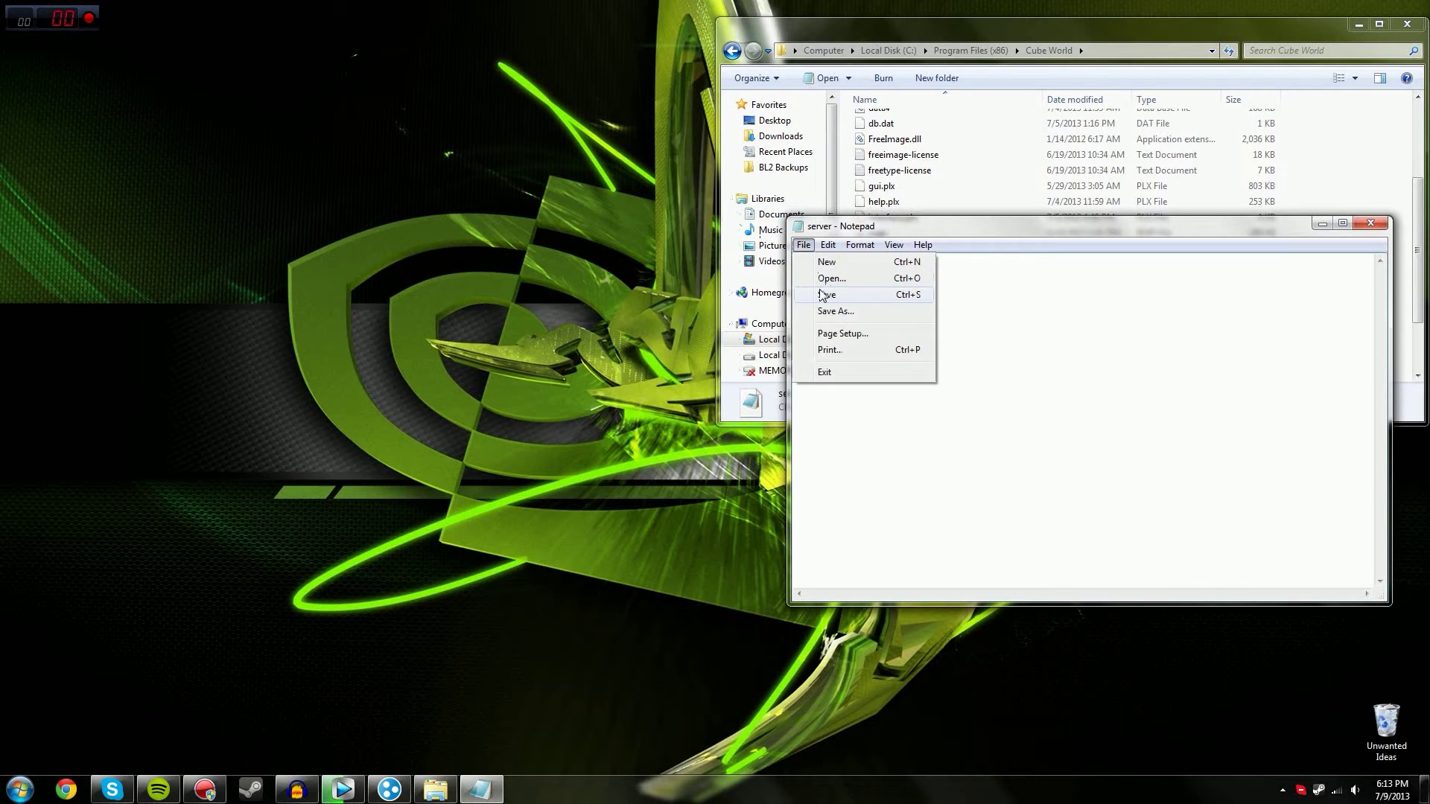
click(825, 295)
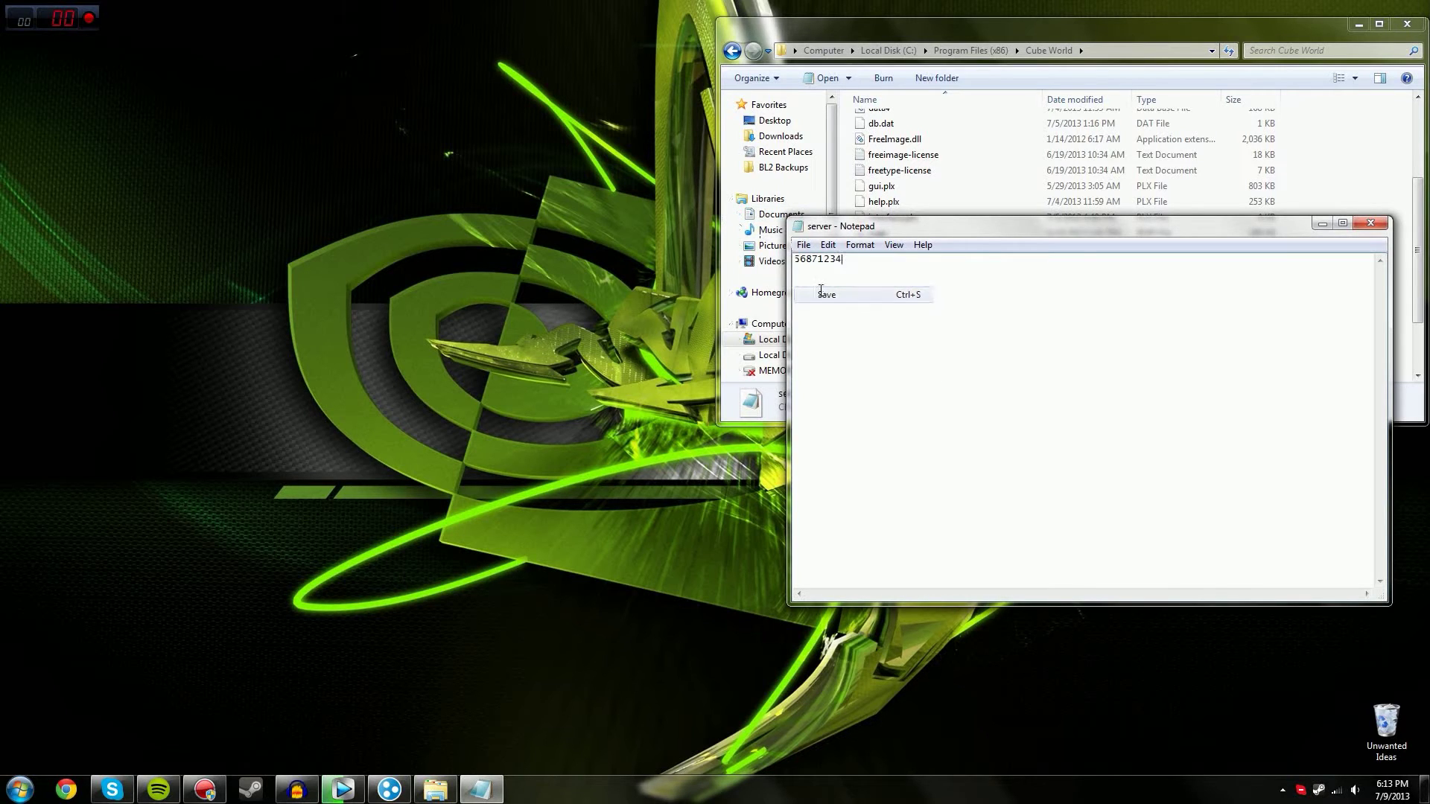
Close Notepad, start Server.exe with the new seed, and launch Cube World from Steam past login
click(1367, 223)
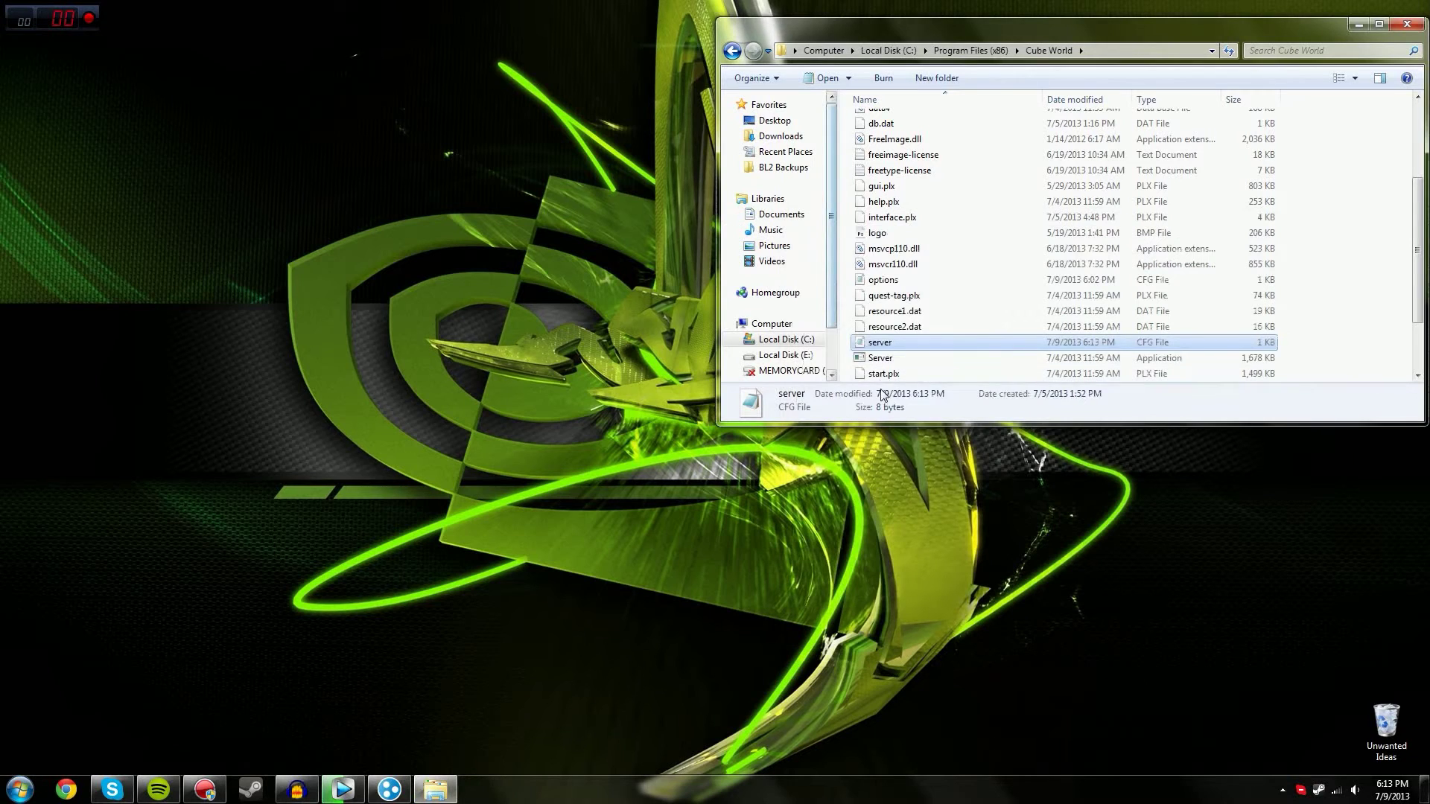
double_click(869, 360)
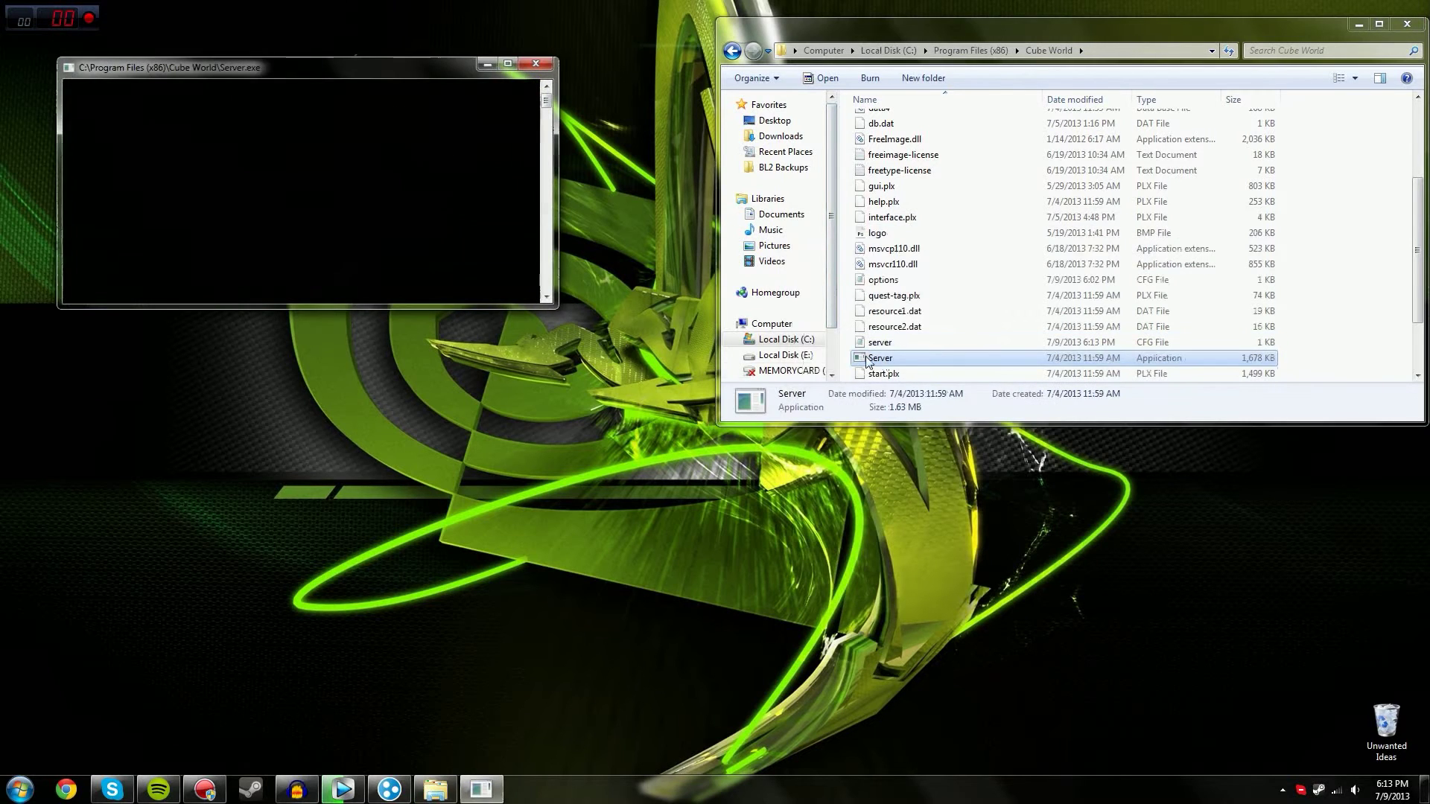
right_click(250, 789)
click(225, 453)
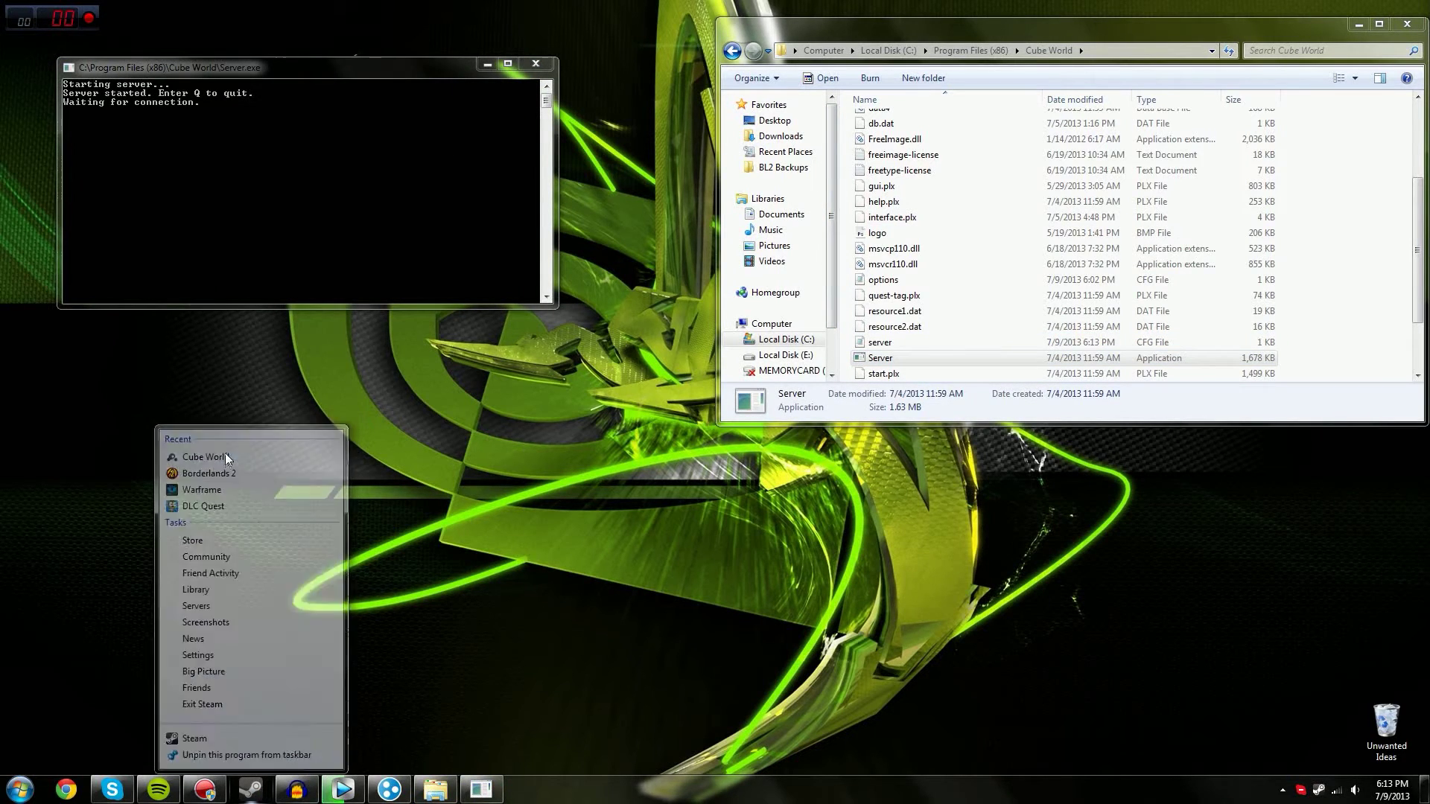
click(904, 530)
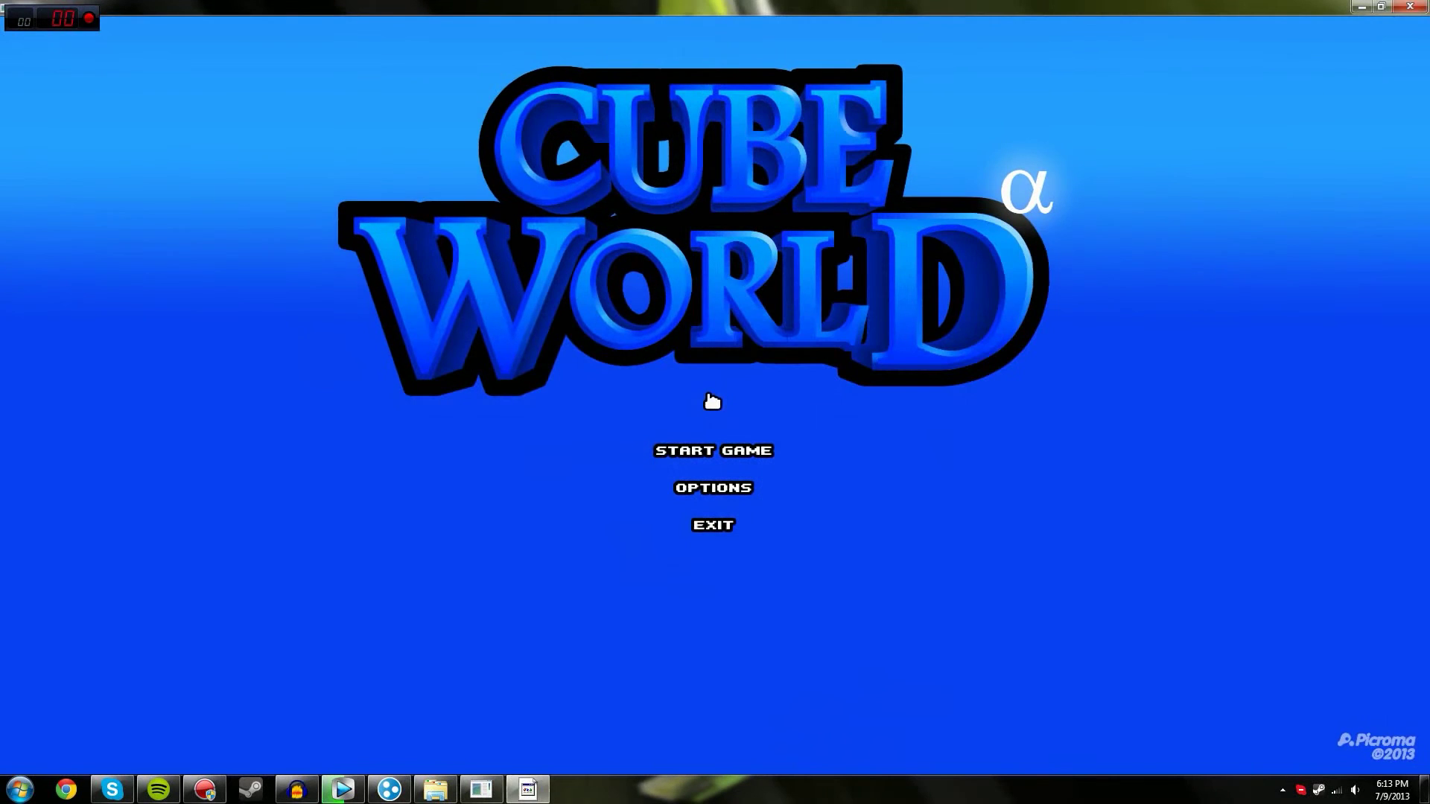
Start a game, select the Sync character, and choose Connect to Server
click(726, 450)
scroll(727, 457, down, 1)
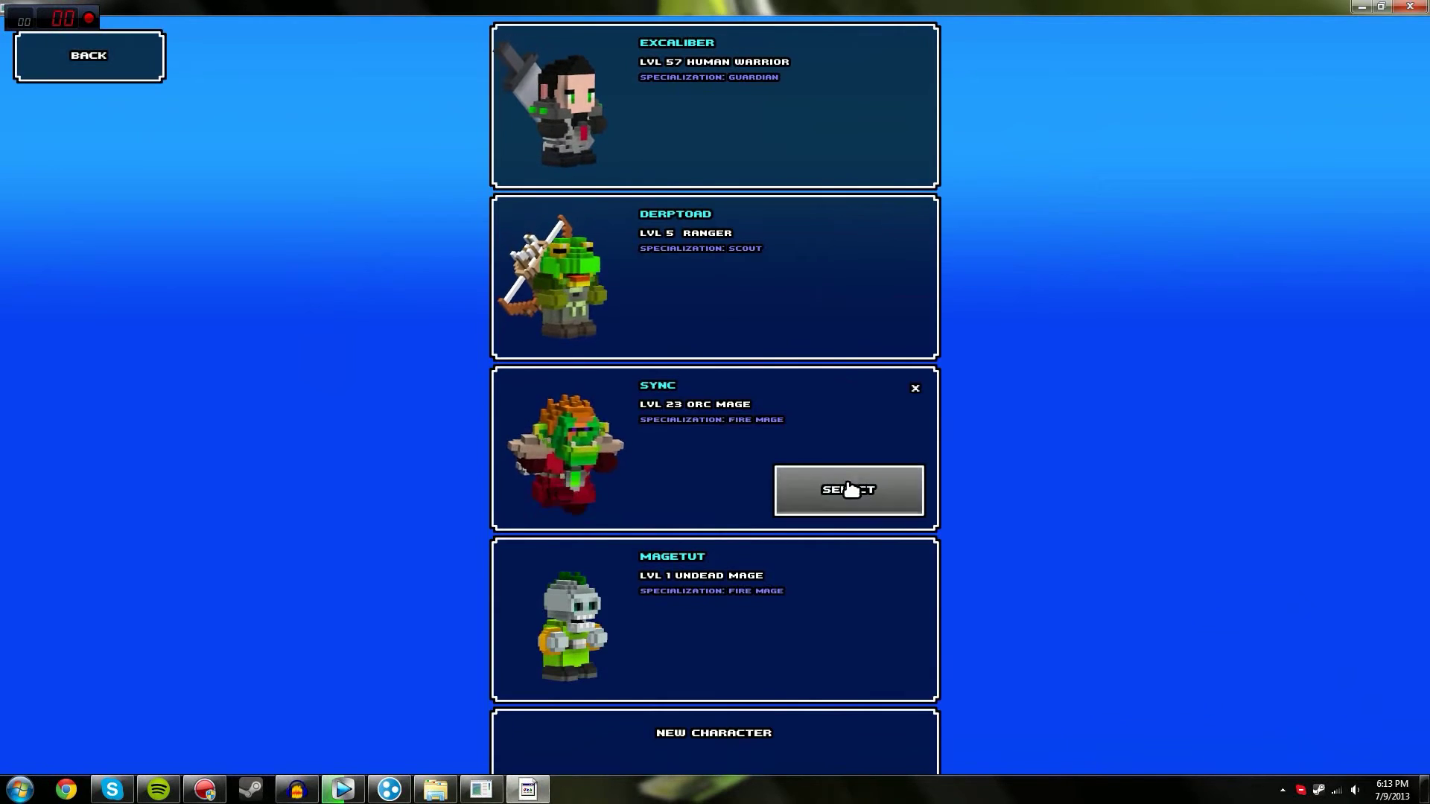
click(845, 489)
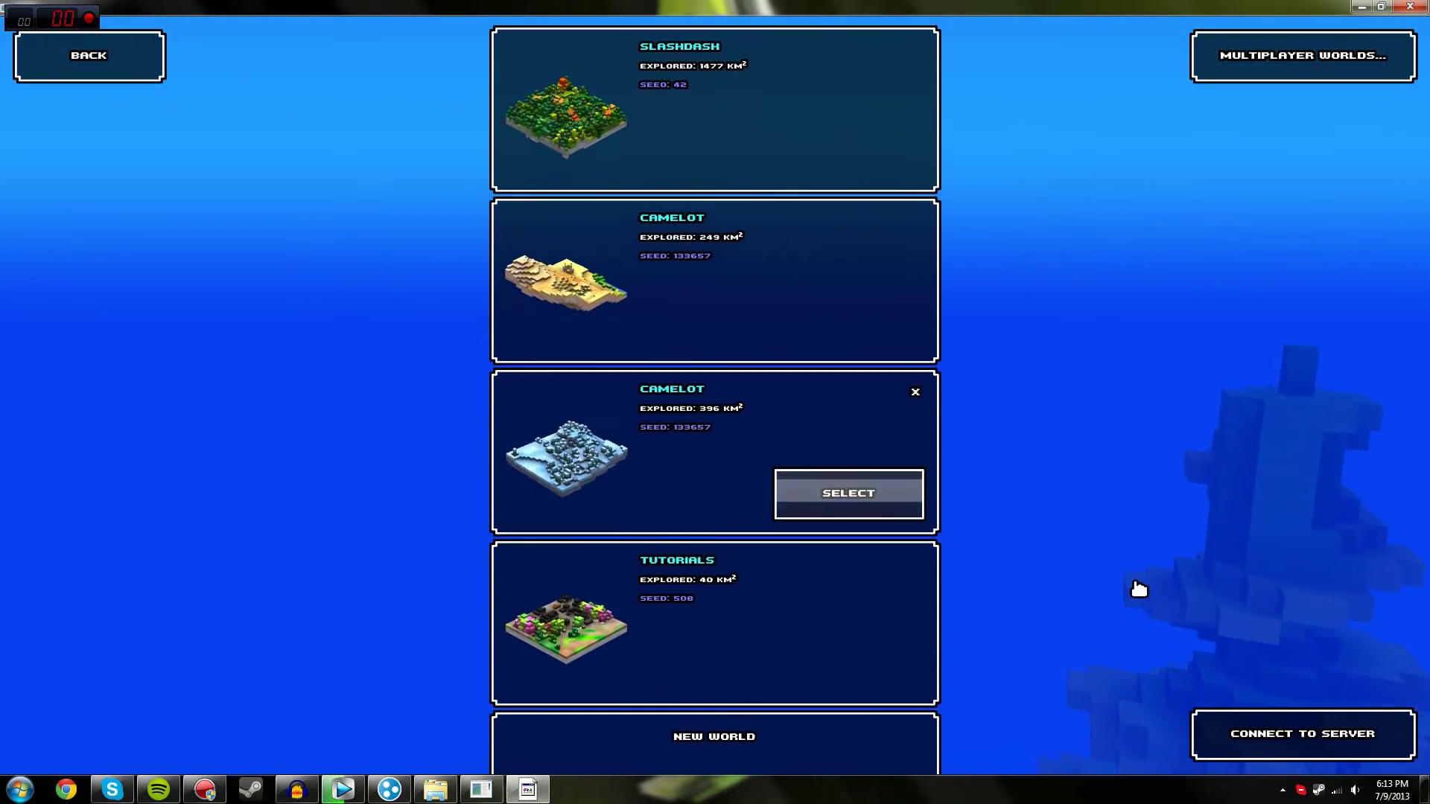
click(1304, 734)
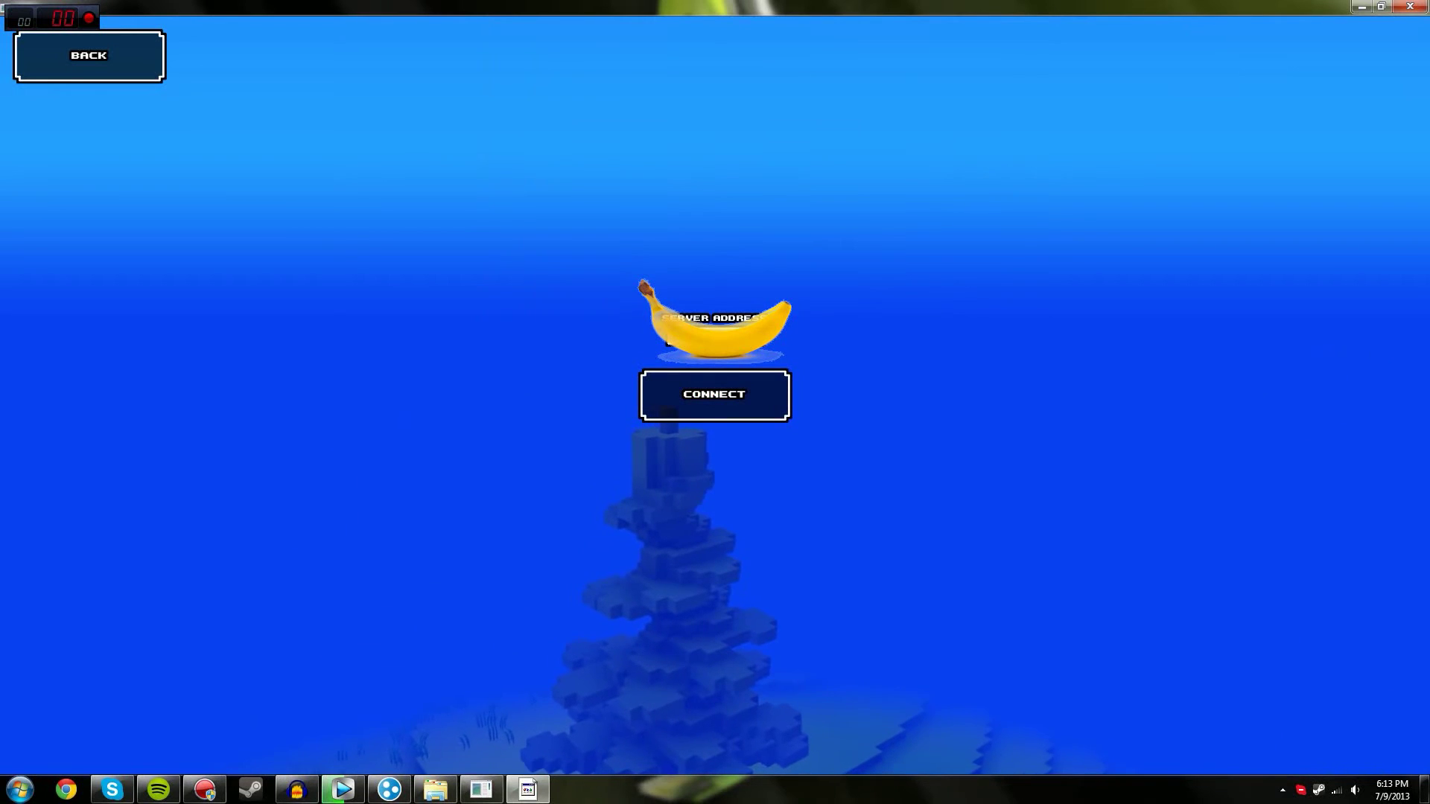
Connect to the entered server address and load into the Lands of Kroron as Sync
click(740, 401)
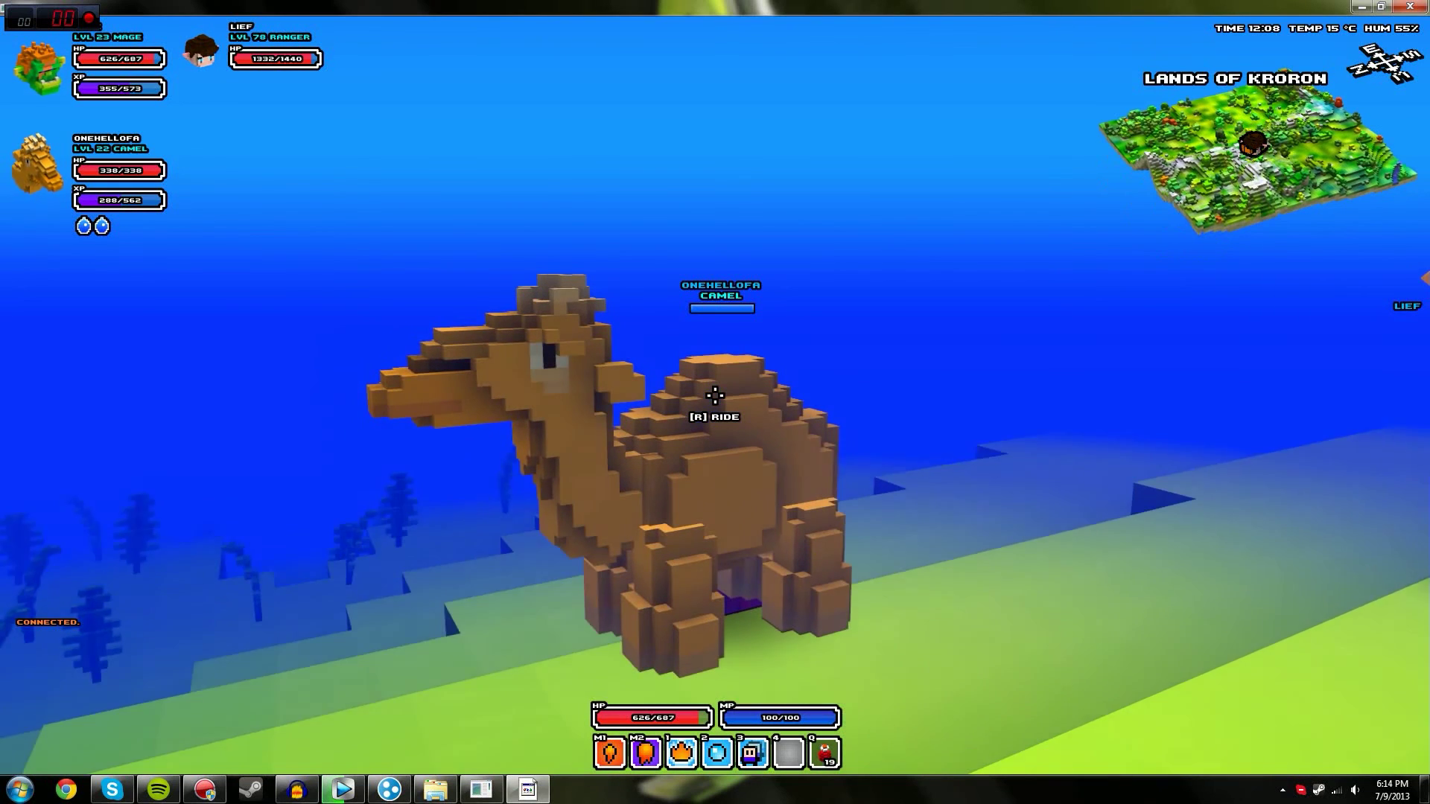
Walk away from the camel and open the world map, zooming and rotating it north-up
key(w)
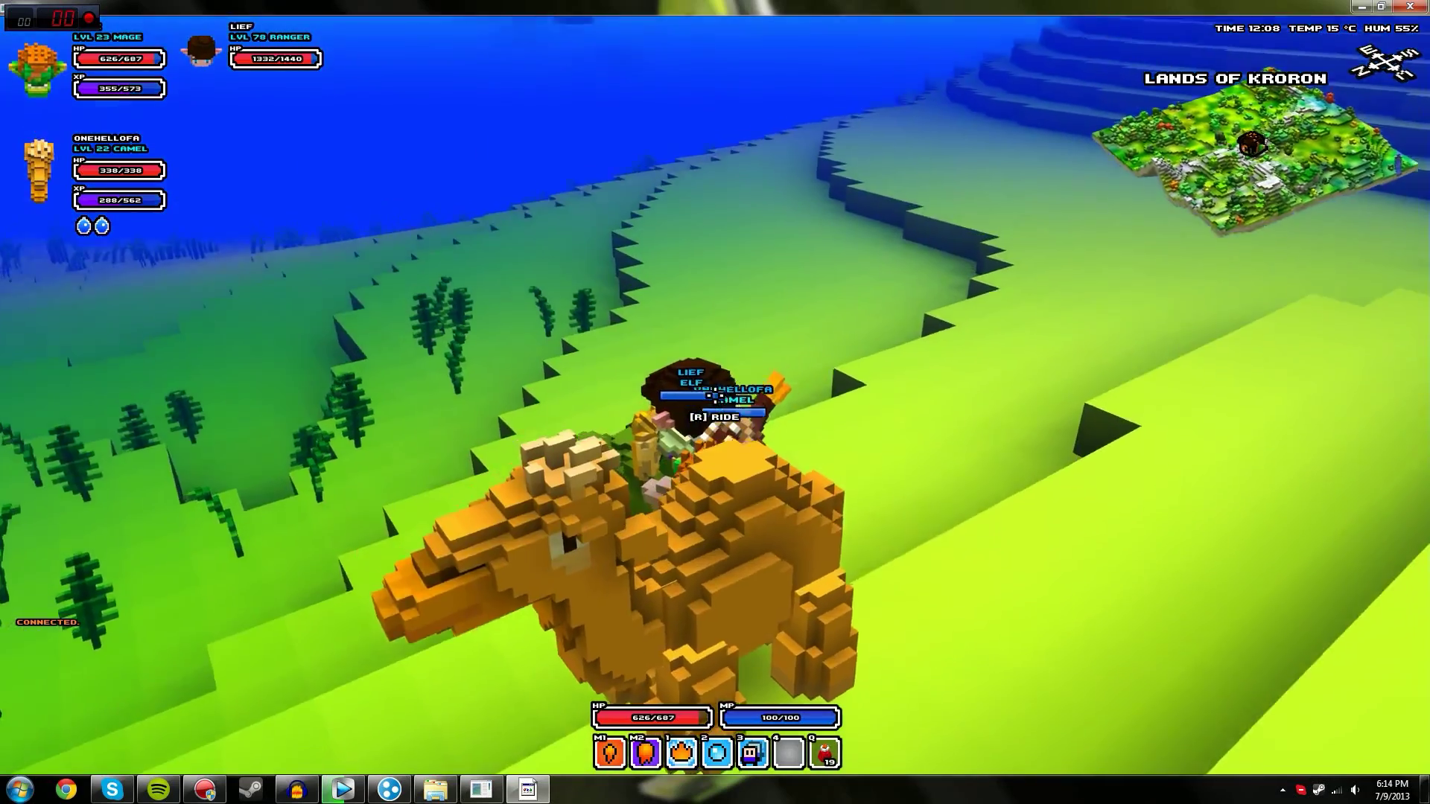
key(m)
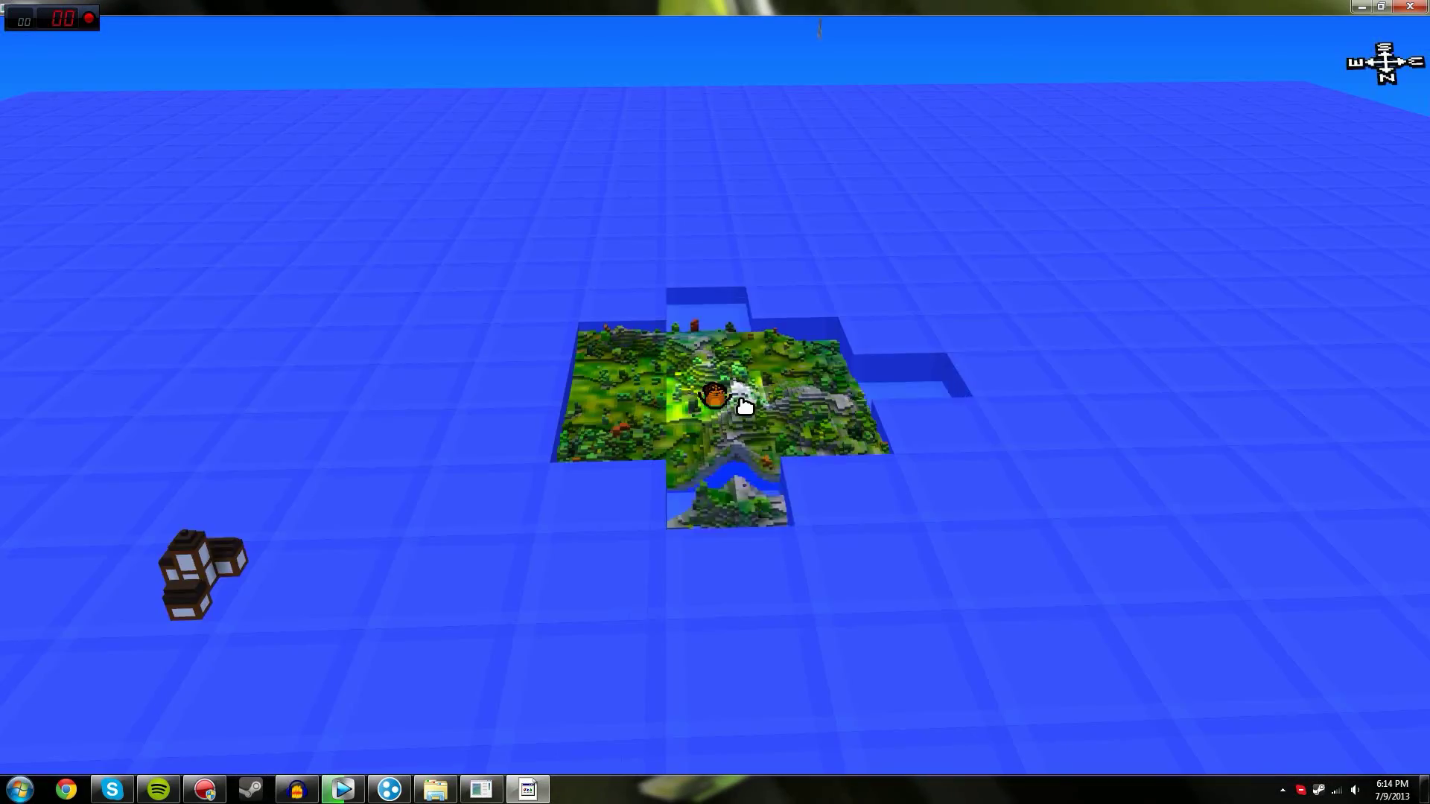
scroll(720, 465, up, 5)
scroll(720, 464, down, 5)
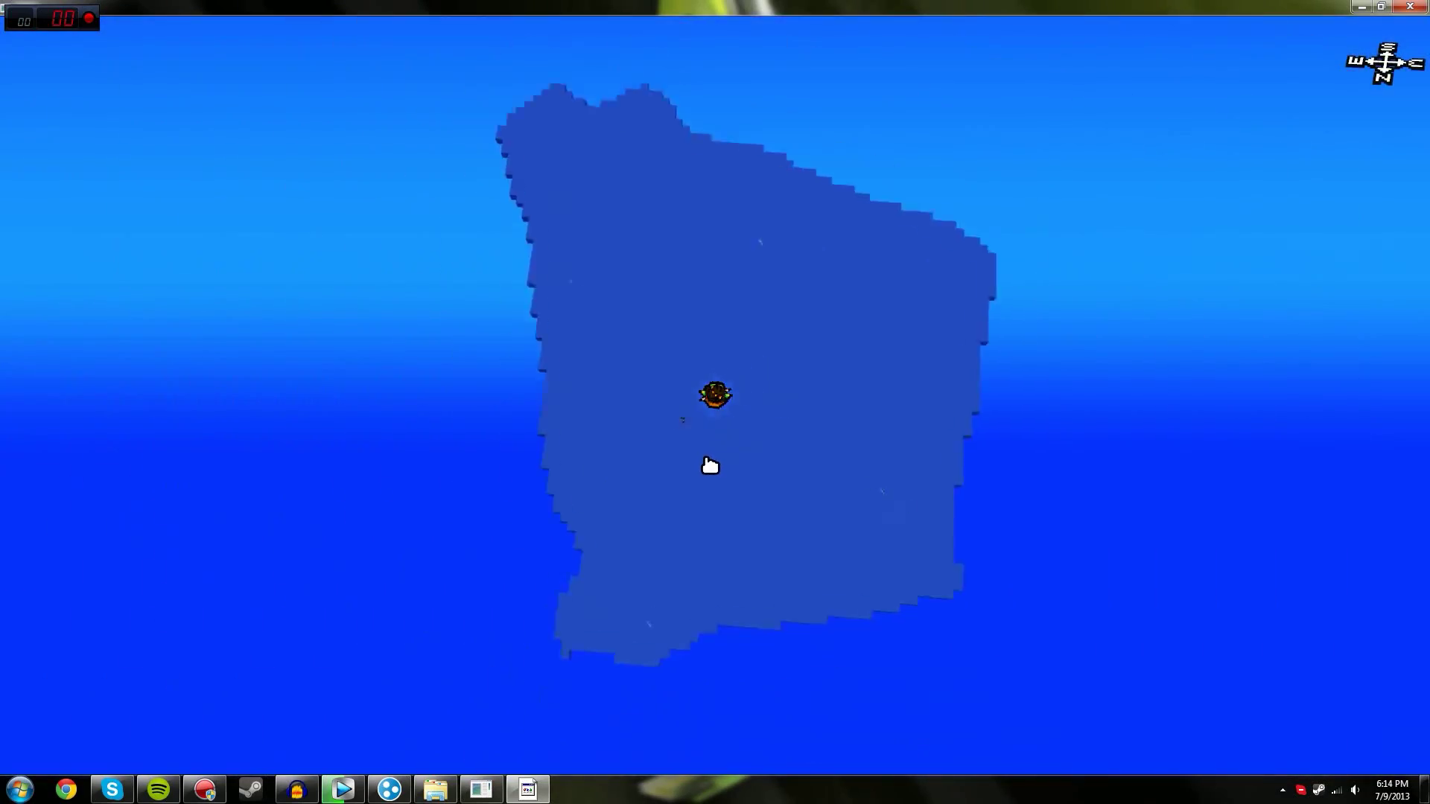
drag(709, 466, 435, 467)
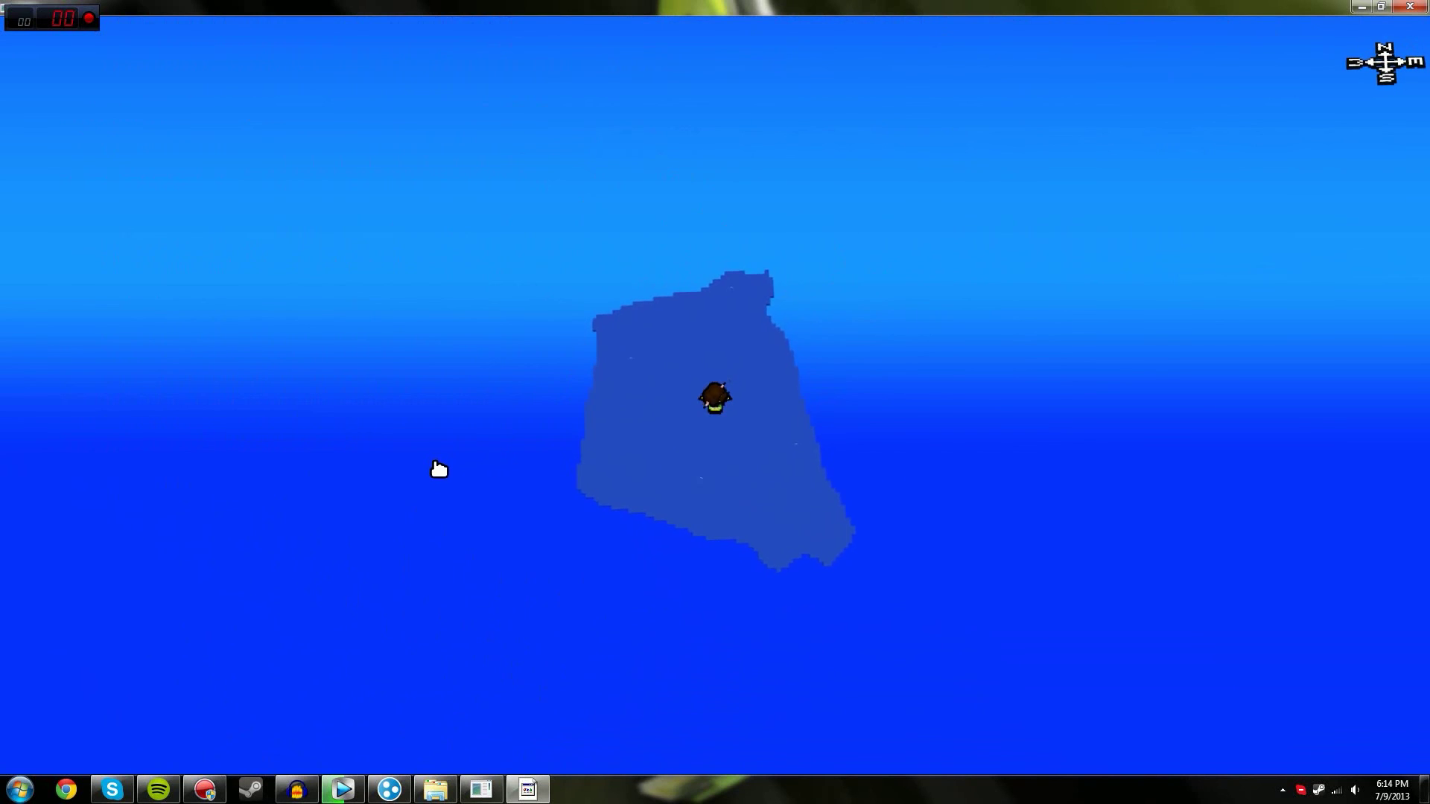
scroll(506, 480, up, 3)
scroll(528, 486, down, 3)
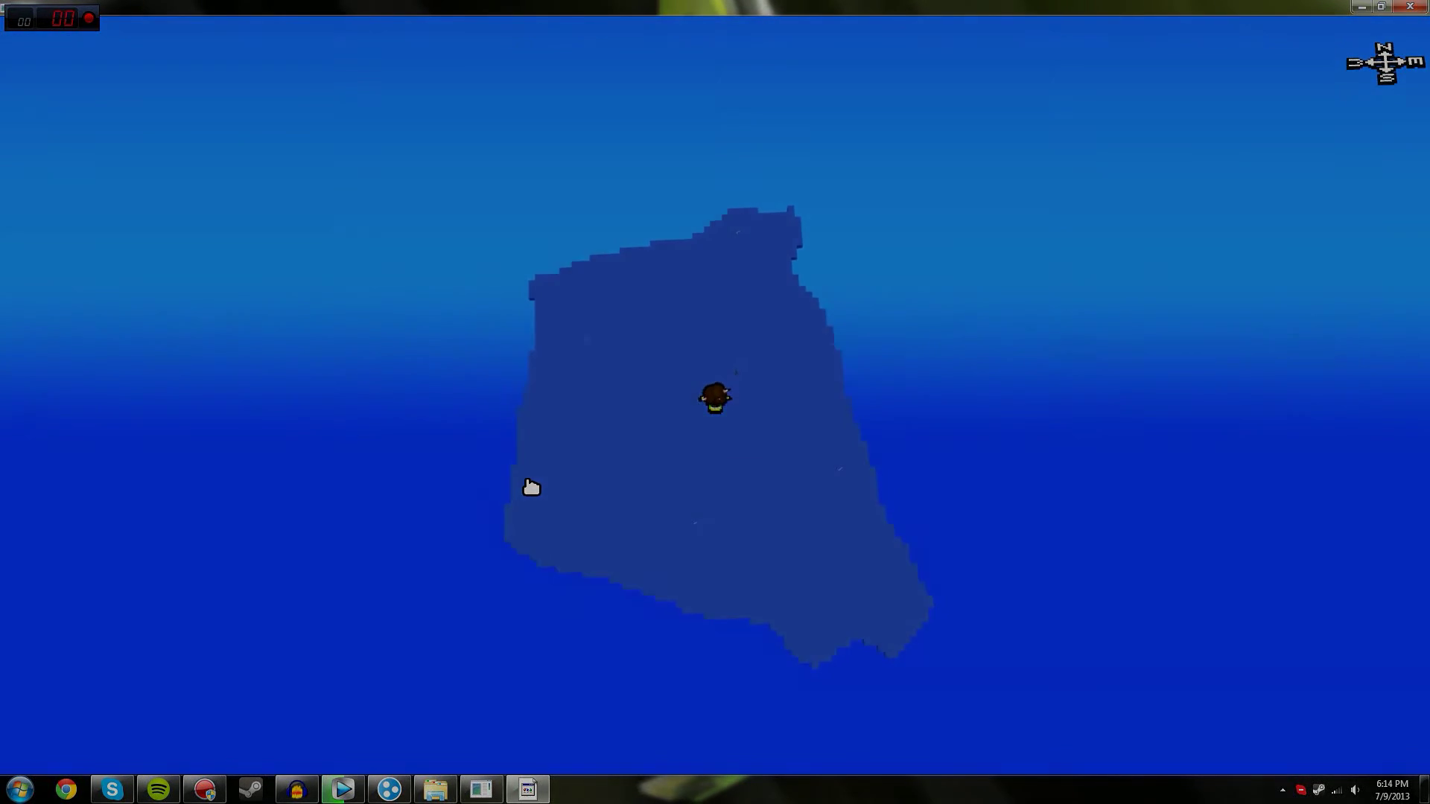